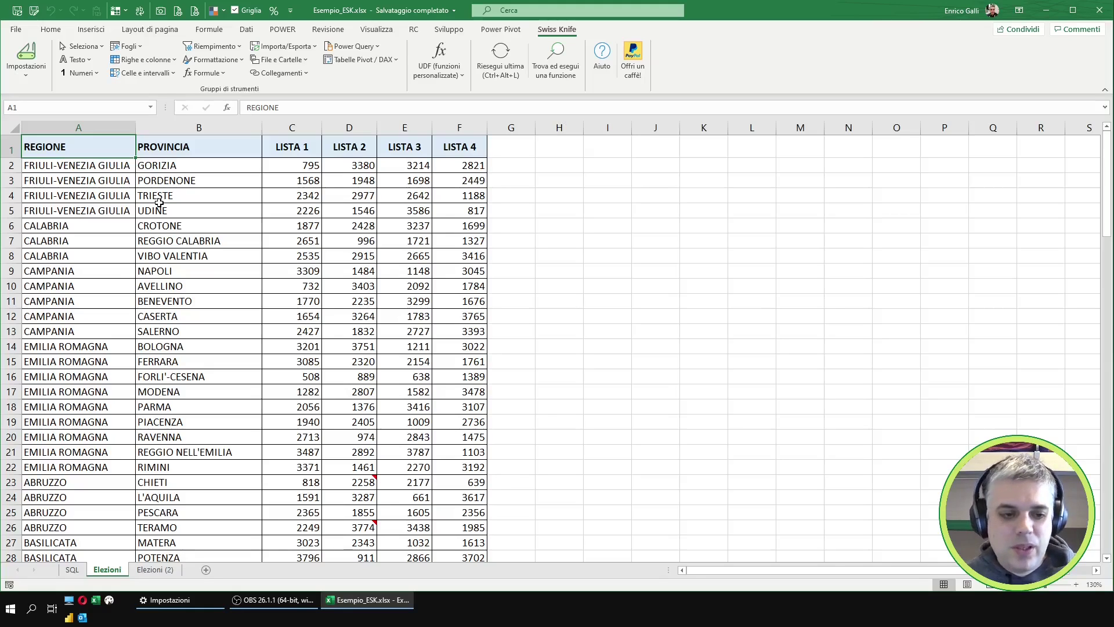
Step: Highlight the REGIONE, PROVINCIA and LISTA 1–4 headers to explain the table layout
{"action": "left_click", "coordinate": [216, 152]}
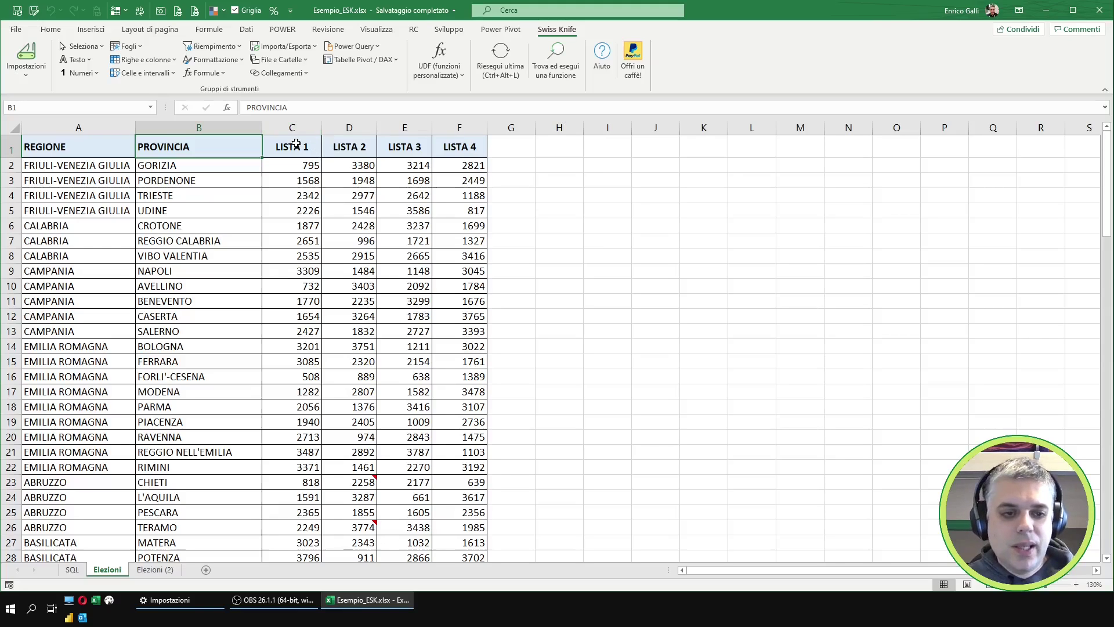
{"action": "left_click_drag", "start_coordinate": [293, 145], "coordinate": [456, 145]}
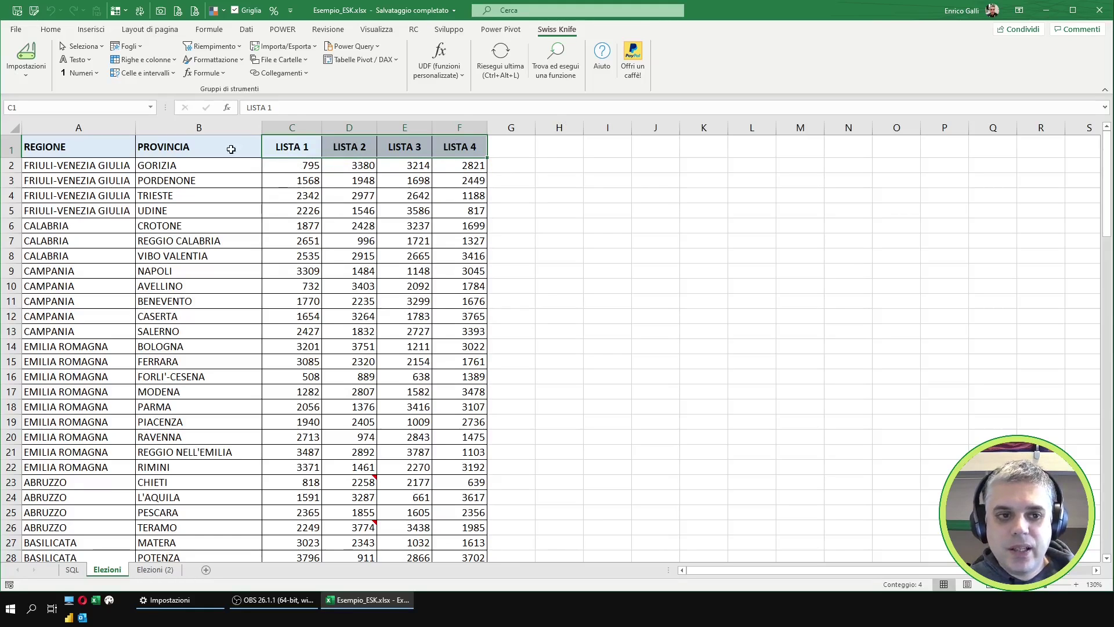
{"action": "left_click", "coordinate": [74, 145]}
{"action": "left_click", "coordinate": [202, 150]}
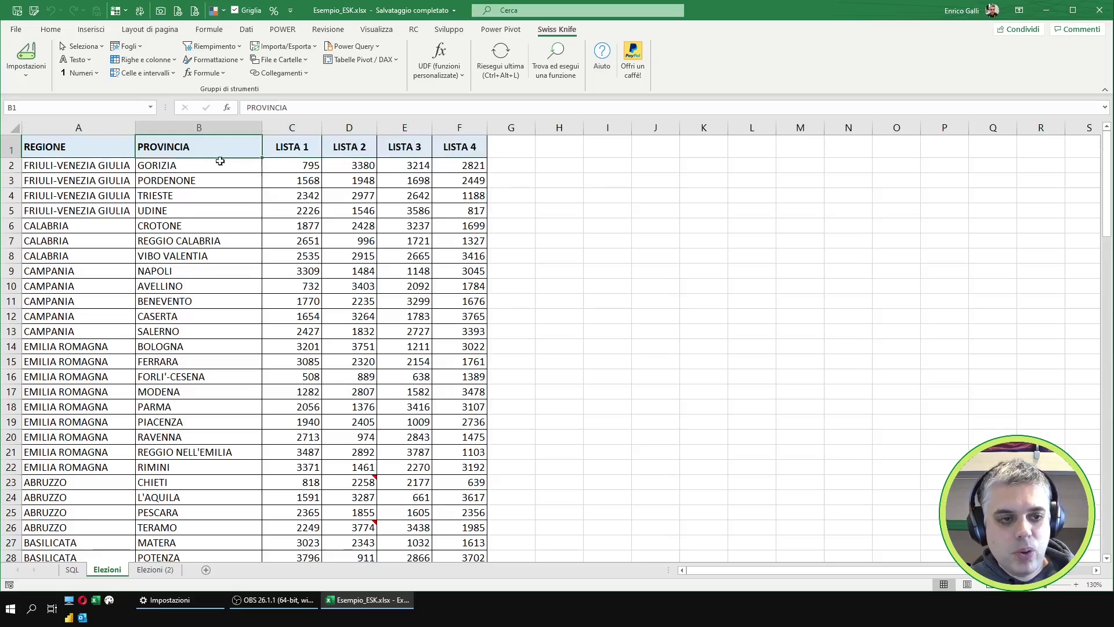
{"action": "left_click", "coordinate": [97, 147]}
{"action": "left_click", "coordinate": [197, 147]}
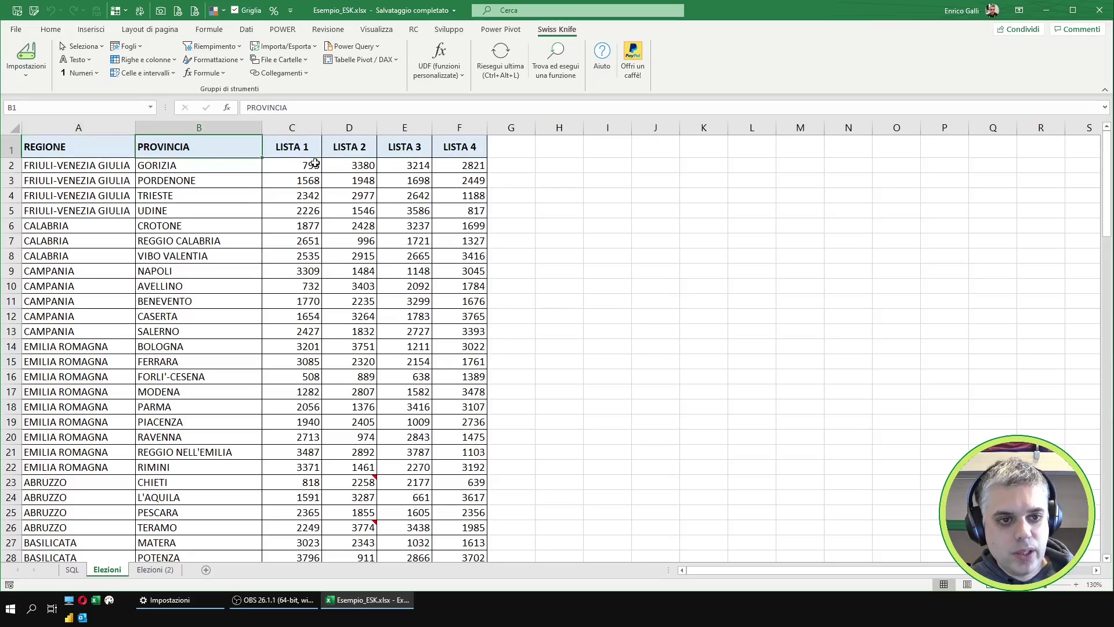
{"action": "left_click_drag", "start_coordinate": [301, 146], "coordinate": [437, 140]}
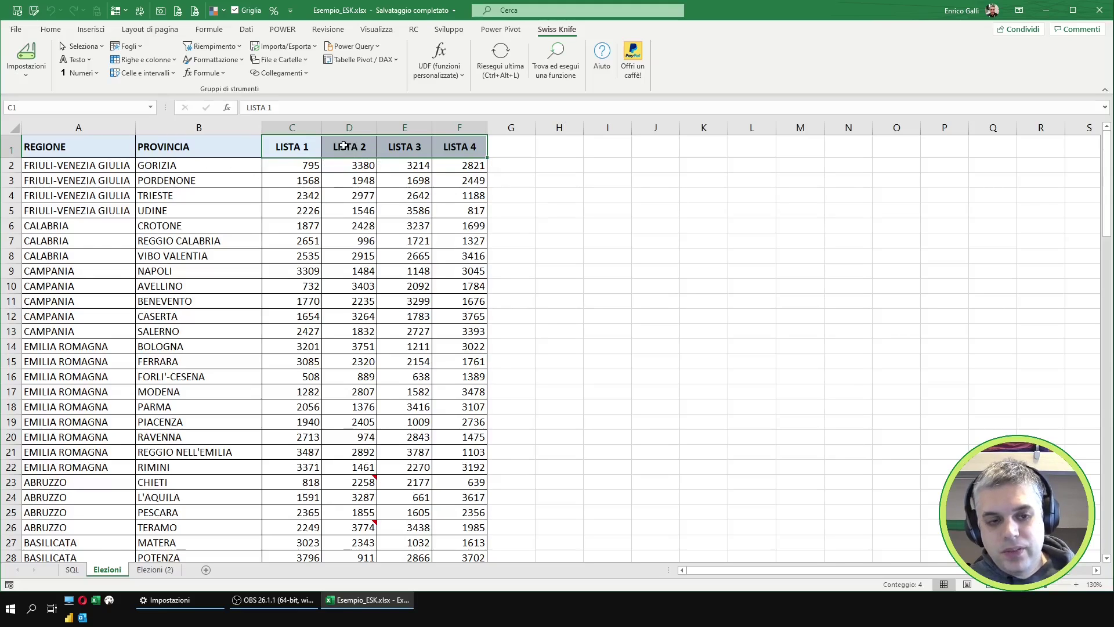
{"action": "left_click", "coordinate": [76, 147]}
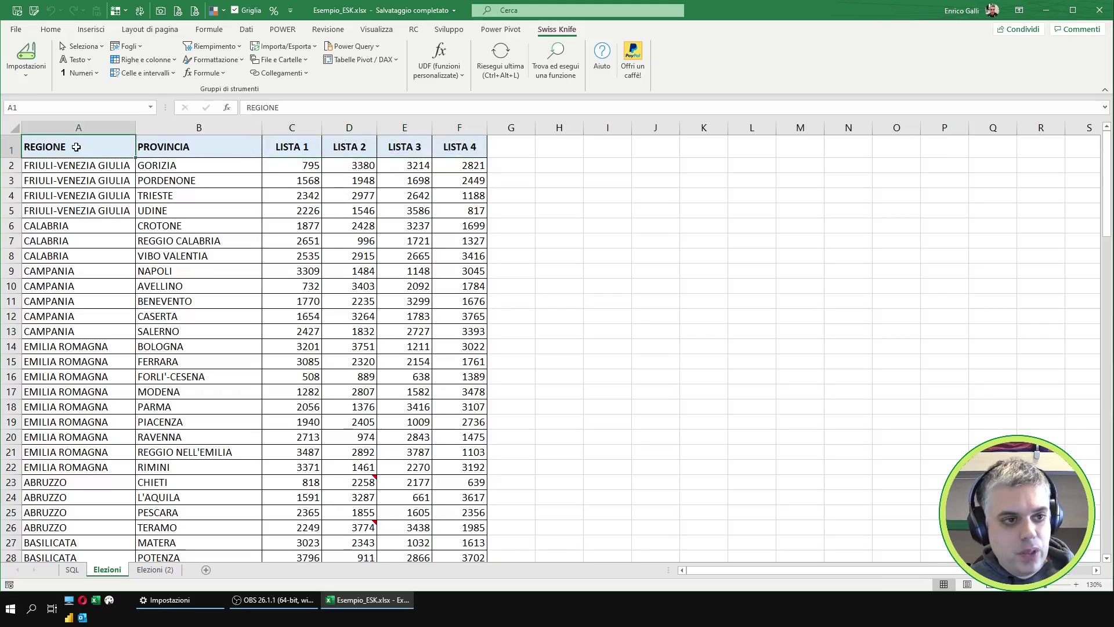
{"action": "left_click", "coordinate": [162, 147]}
{"action": "left_click", "coordinate": [280, 143]}
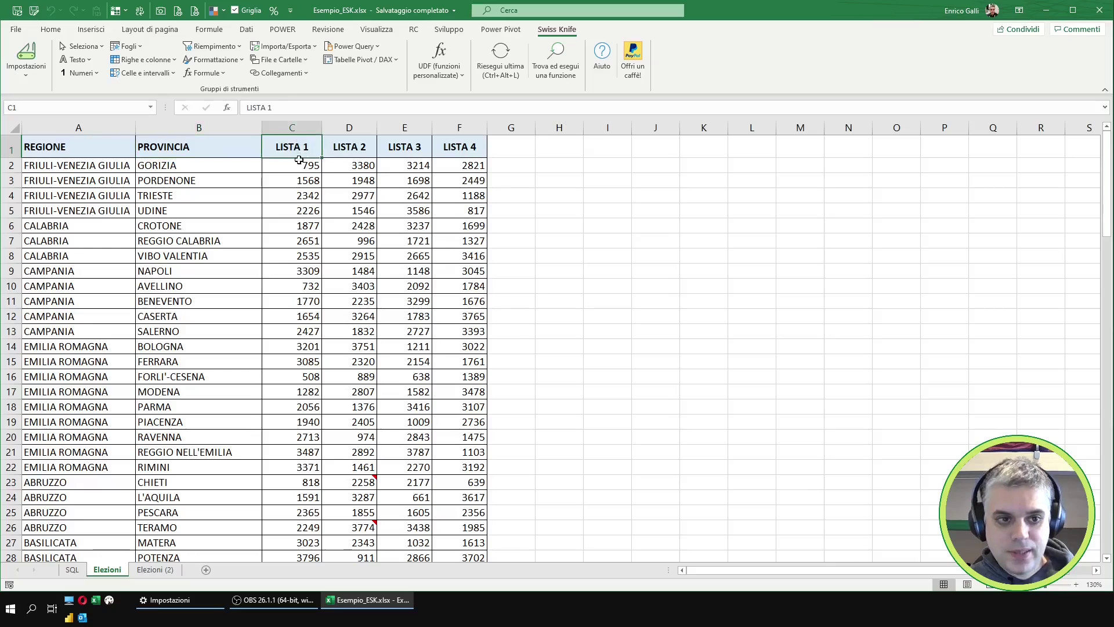
Step: Review LISTA vote values, marking LISTA 1–4 as variables and REGIONE, PROVINCIA as fixed
{"action": "left_click", "coordinate": [299, 166]}
{"action": "left_click", "coordinate": [298, 182]}
{"action": "left_click", "coordinate": [298, 197]}
{"action": "left_click", "coordinate": [298, 211]}
{"action": "left_click", "coordinate": [350, 142]}
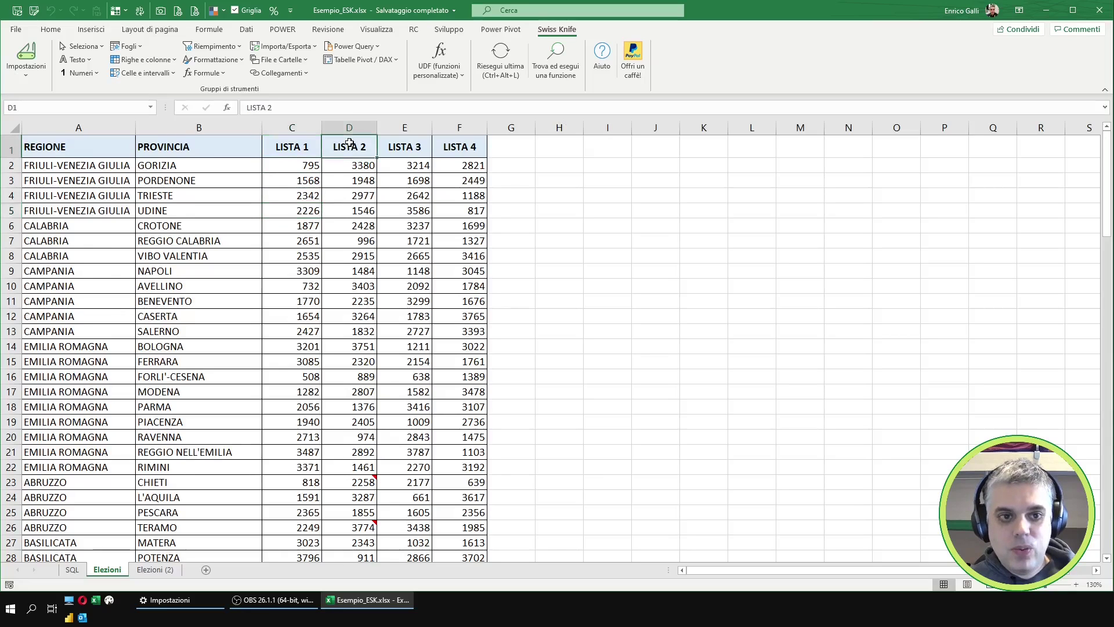
{"action": "left_click_drag", "start_coordinate": [349, 165], "coordinate": [350, 213]}
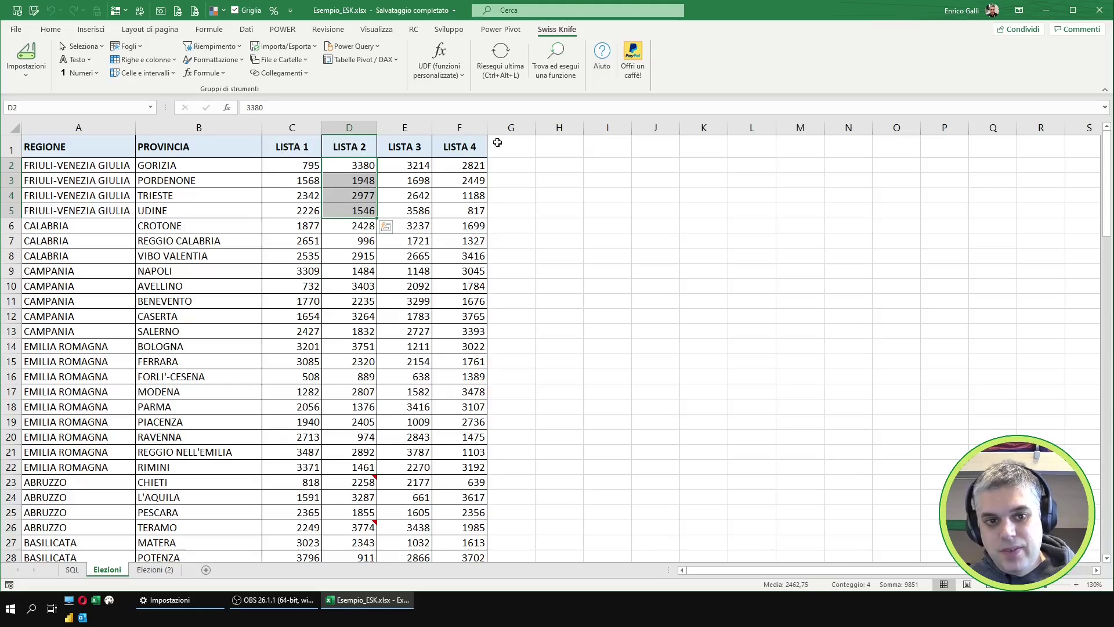
{"action": "left_click", "coordinate": [314, 147]}
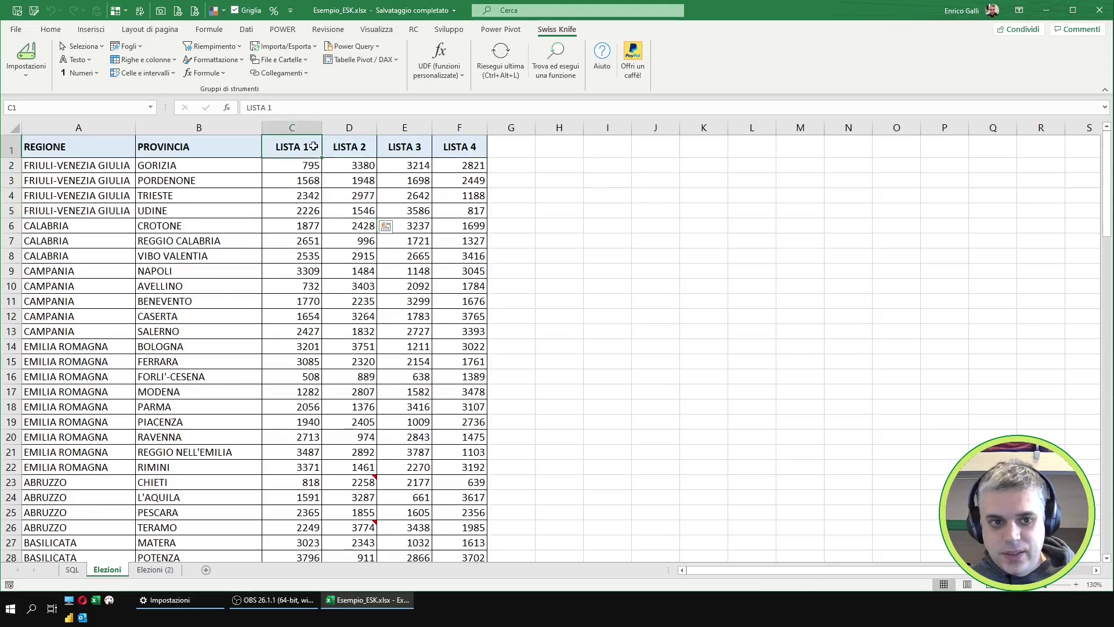
{"action": "left_click", "coordinate": [464, 145]}
{"action": "left_click_drag", "start_coordinate": [302, 147], "coordinate": [453, 148]}
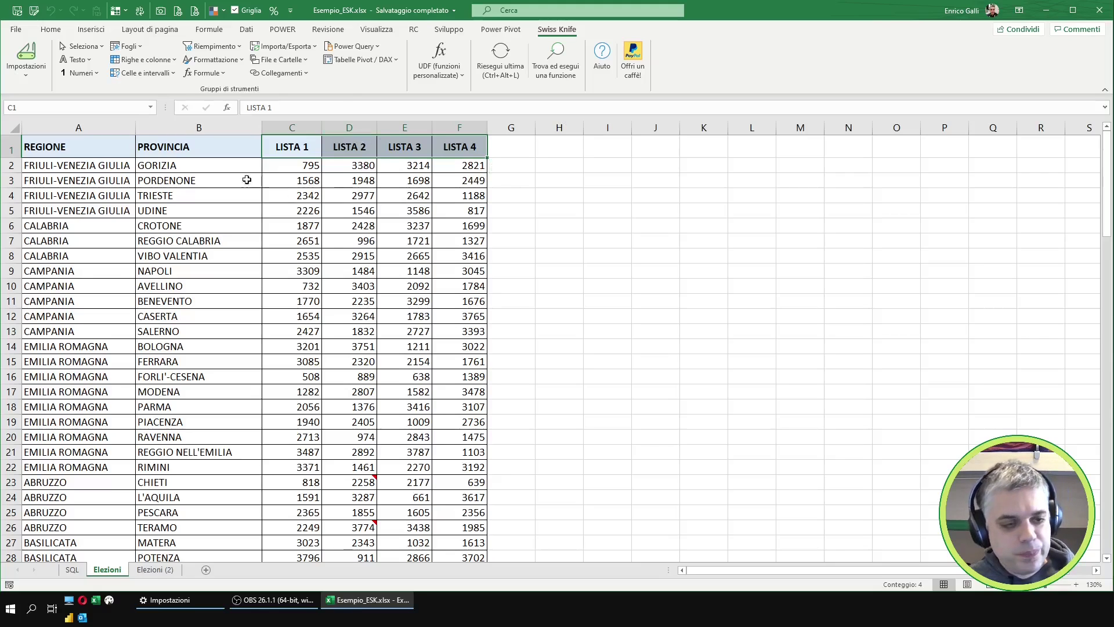
{"action": "left_click_drag", "start_coordinate": [87, 148], "coordinate": [206, 153]}
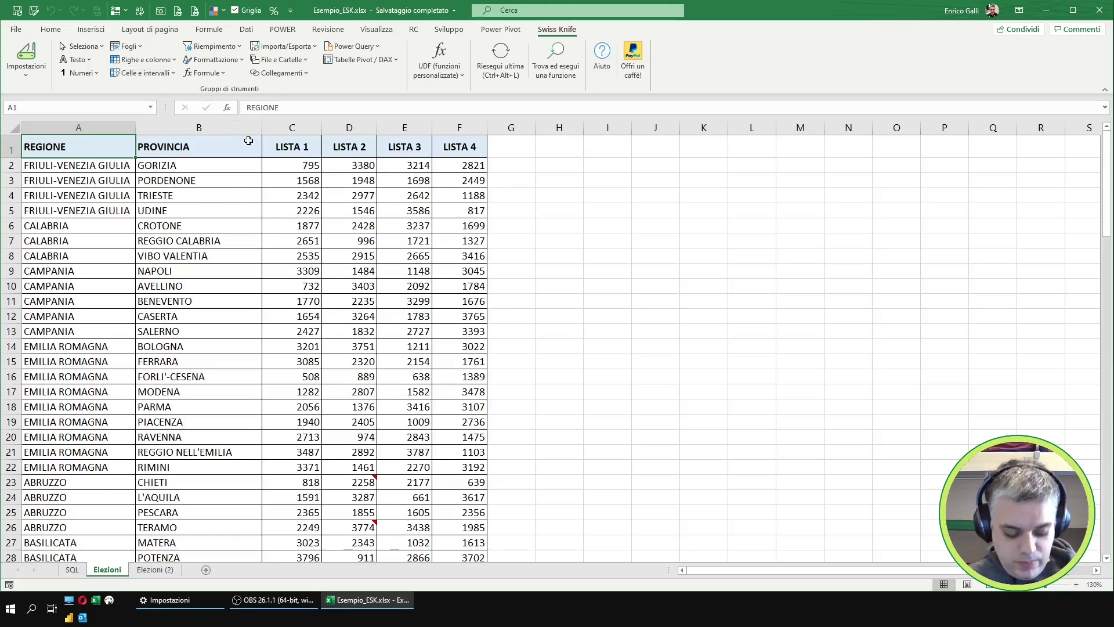
Step: Launch Unpivot (Trasponi colonne in righe) from Swiss Knife's Righe e colonne menu
{"action": "key", "text": "super+plus"}
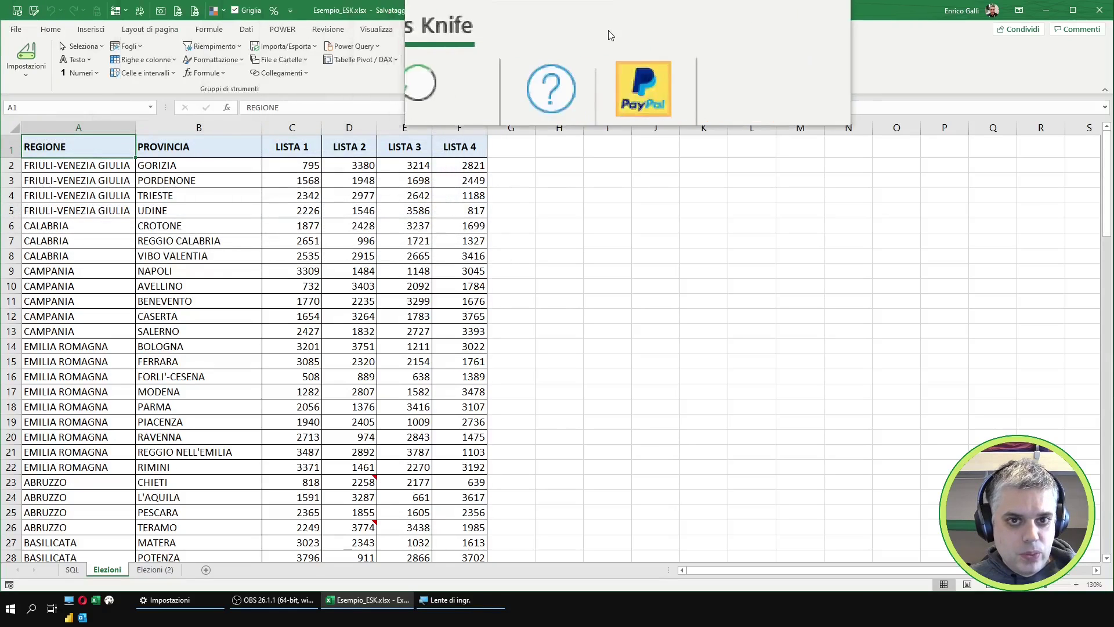
{"action": "left_click", "coordinate": [141, 61]}
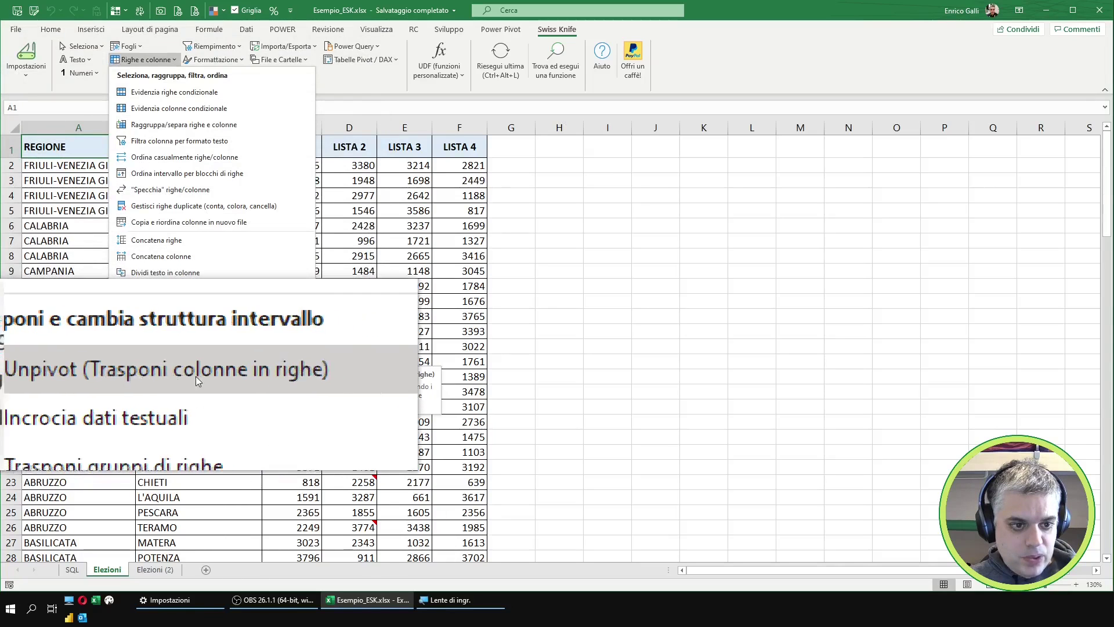
{"action": "left_click", "coordinate": [177, 375]}
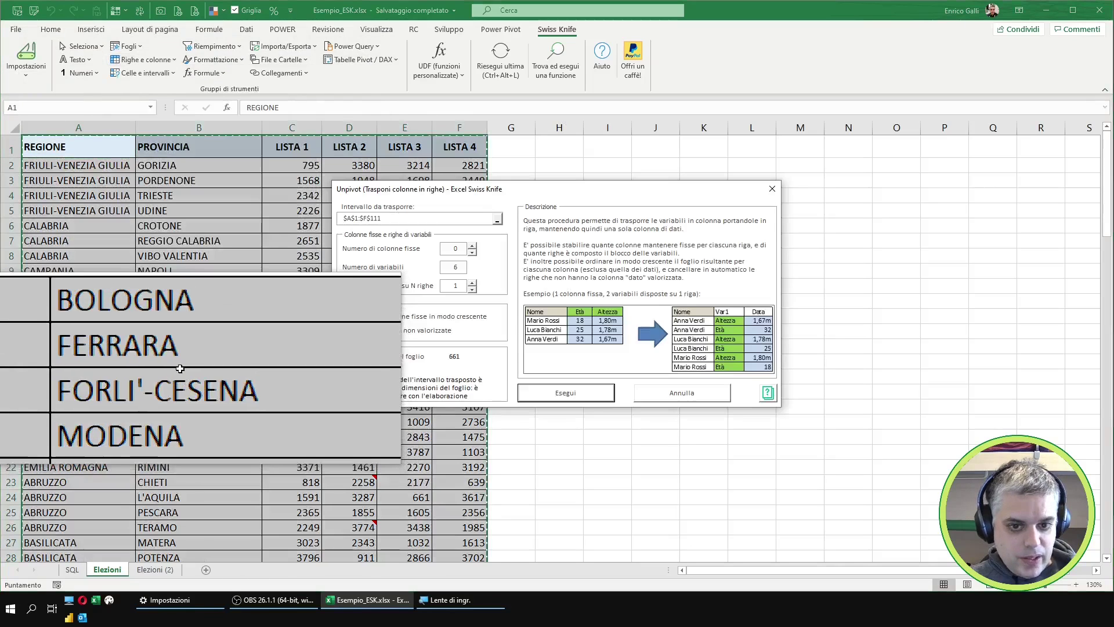
Step: Set Numero di colonne fisse to 2, leaving 4 variables and 441 result rows
{"action": "key", "text": "super+Escape"}
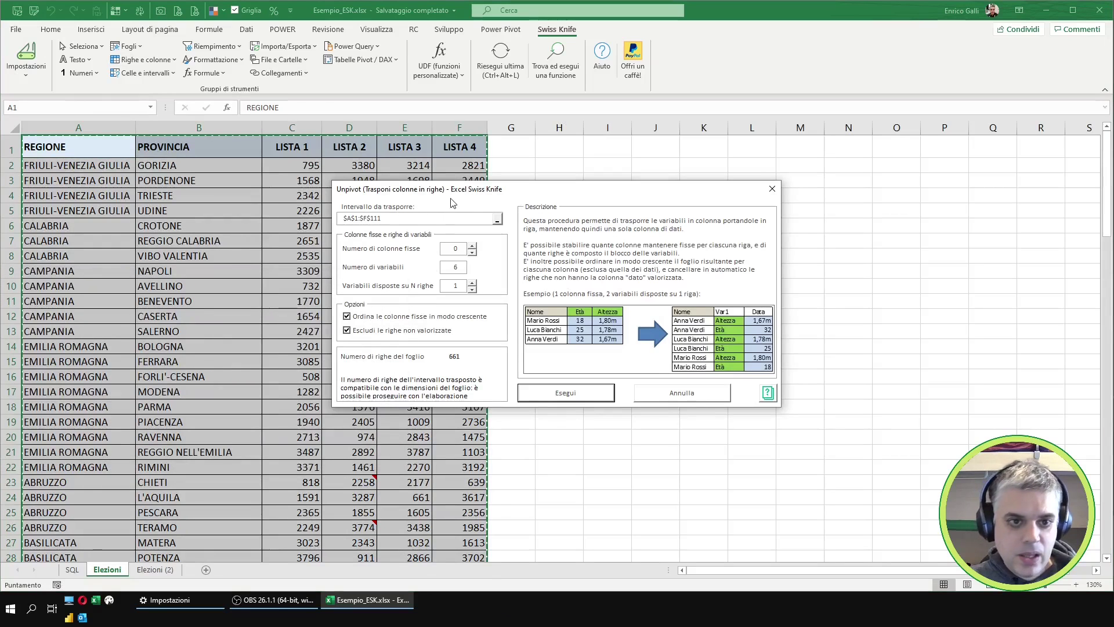
{"action": "left_click_drag", "start_coordinate": [439, 189], "coordinate": [427, 208]}
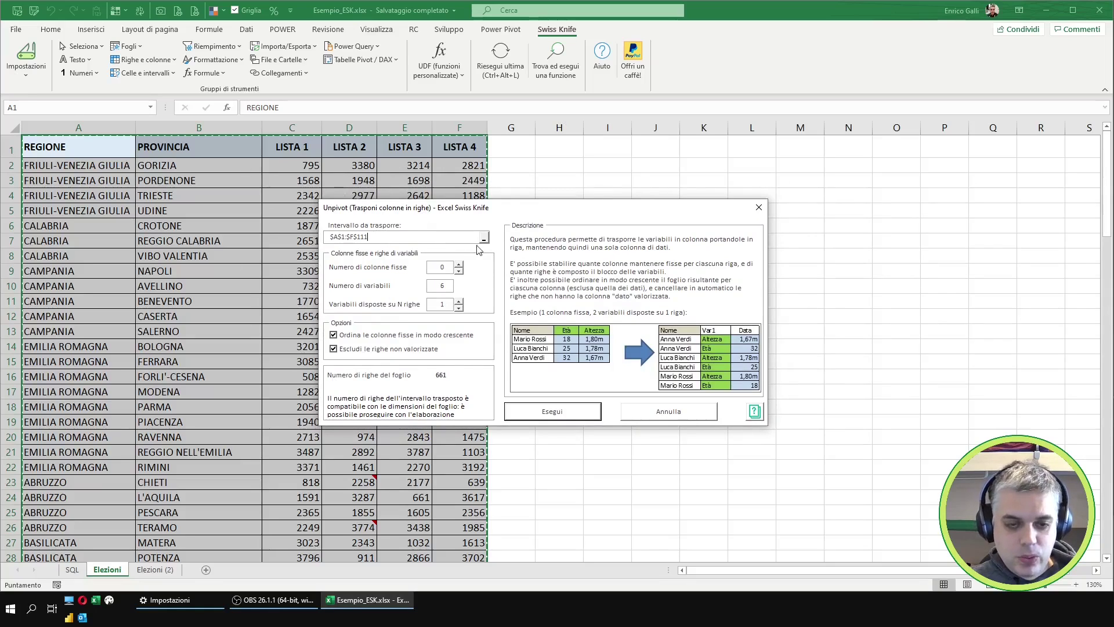
{"action": "double_click", "coordinate": [435, 268]}
{"action": "key", "text": "BackSpace"}
{"action": "type", "text": "2"}
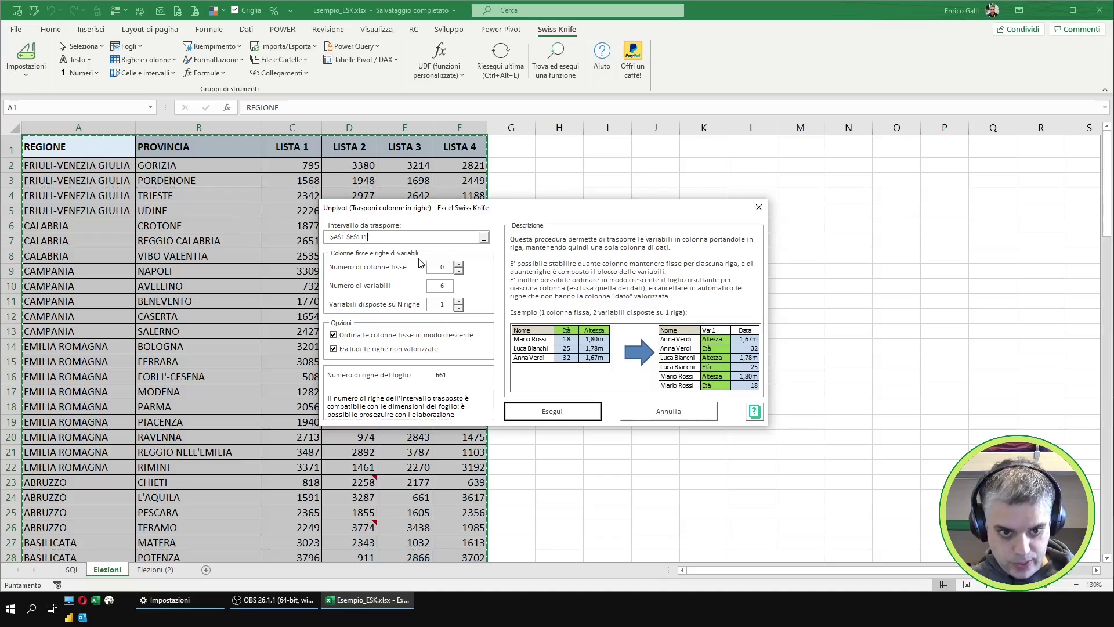
{"action": "left_click", "coordinate": [460, 264]}
{"action": "left_click", "coordinate": [459, 264]}
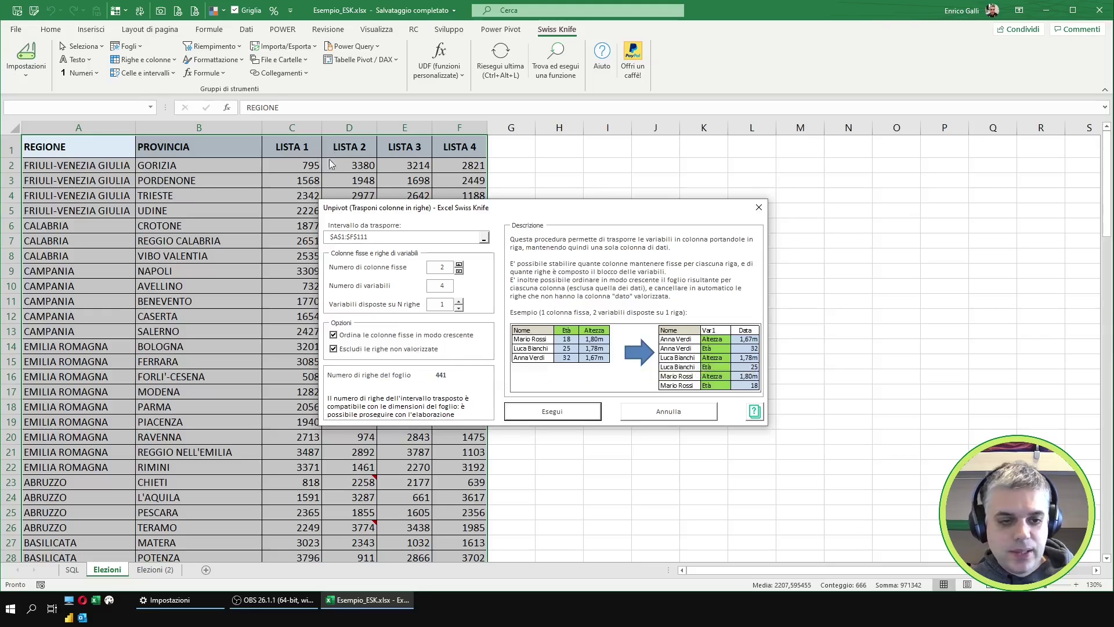
{"action": "left_click_drag", "start_coordinate": [500, 211], "coordinate": [733, 218]}
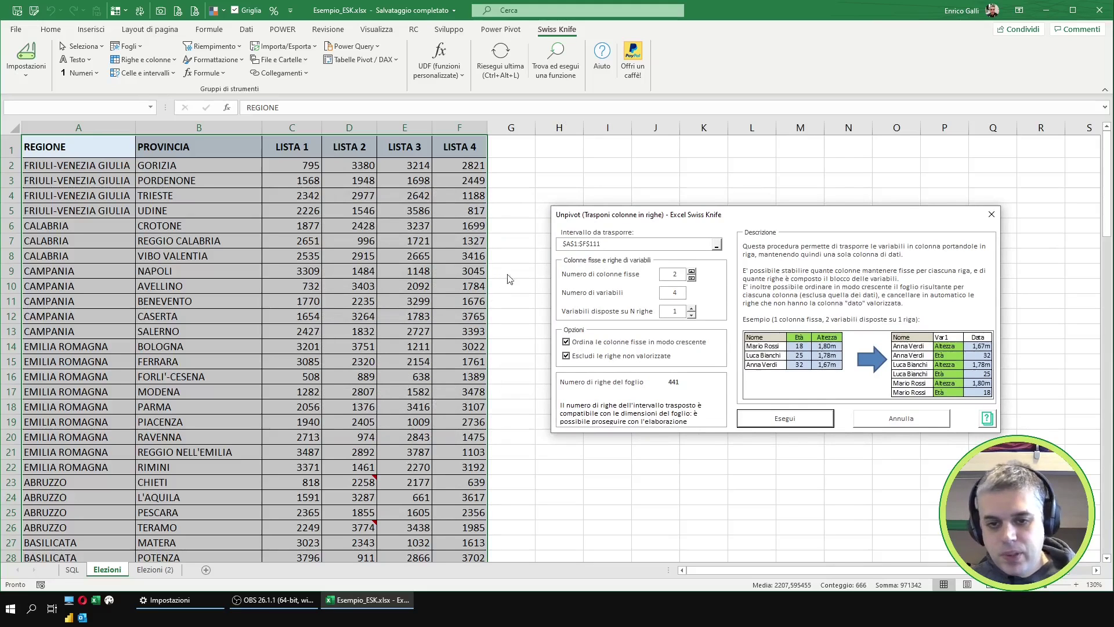
{"action": "left_click_drag", "start_coordinate": [732, 219], "coordinate": [532, 236]}
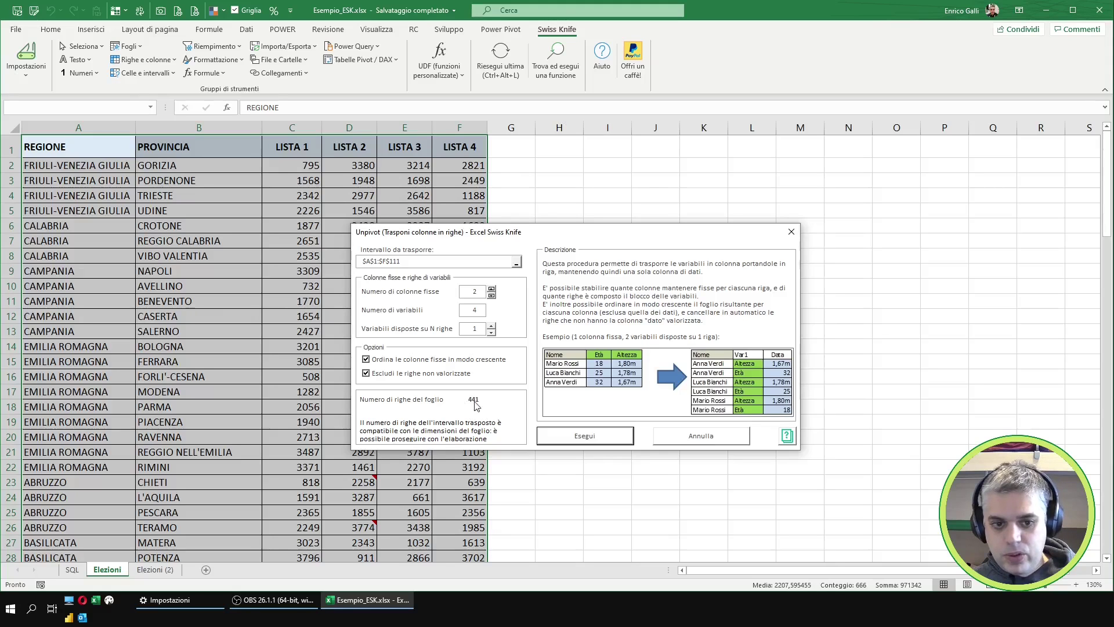
Step: Run the unpivot into a new sheet and name its third and fourth headers Lista and Voti
{"action": "left_click", "coordinate": [573, 440]}
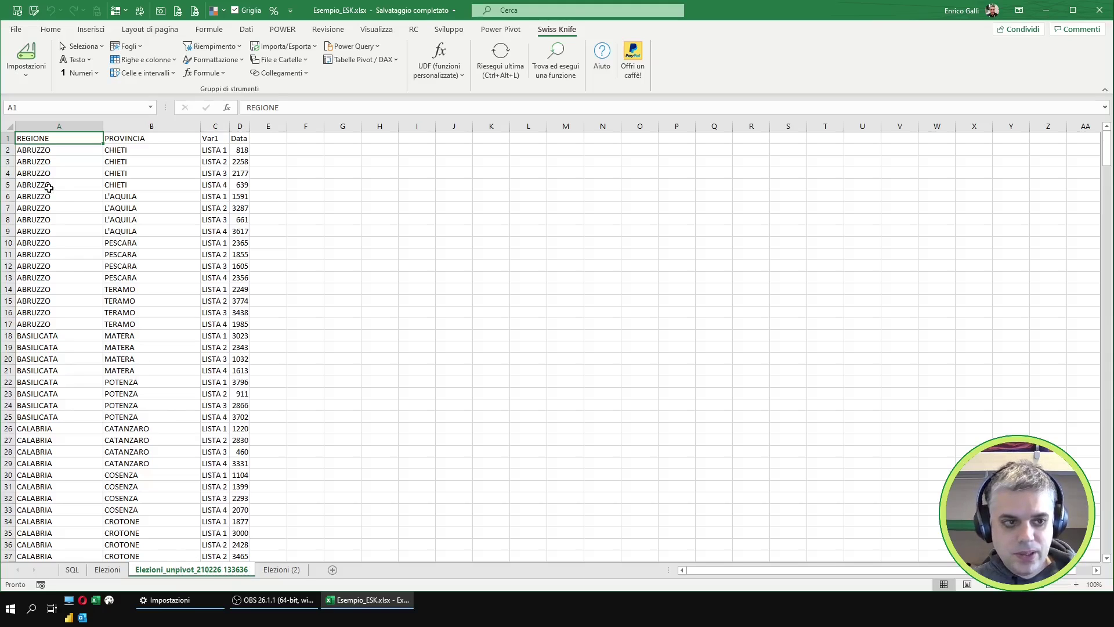
{"action": "key", "text": "Right"}
{"action": "key", "text": "Right"}
{"action": "key", "text": "Right"}
{"action": "key", "text": "Left"}
{"action": "key", "text": "Left"}
{"action": "key", "text": "Left"}
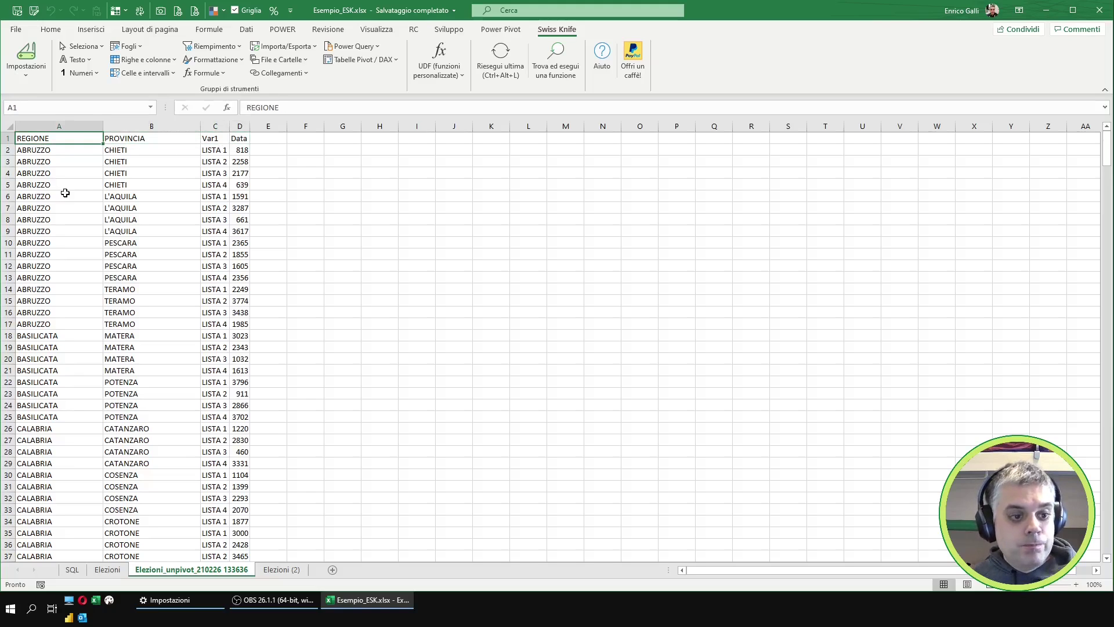
{"action": "key", "text": "Right"}
{"action": "key", "text": "Right"}
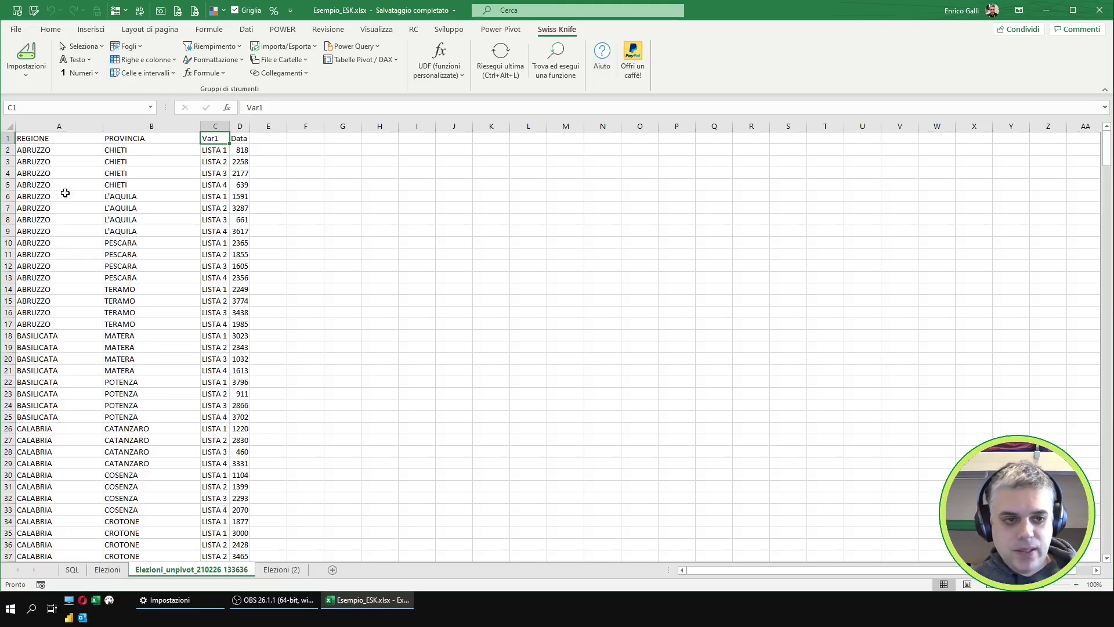
{"action": "type", "text": "L"}
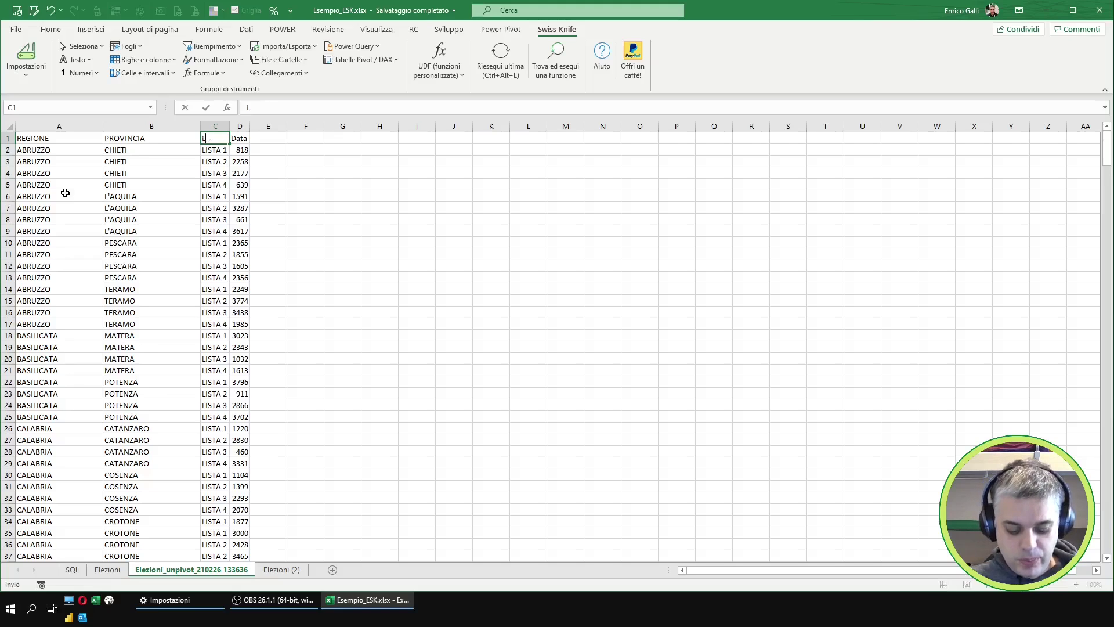
{"action": "type", "text": "ista"}
{"action": "key", "text": "Tab"}
{"action": "type", "text": "Voti"}
{"action": "key", "text": "Return"}
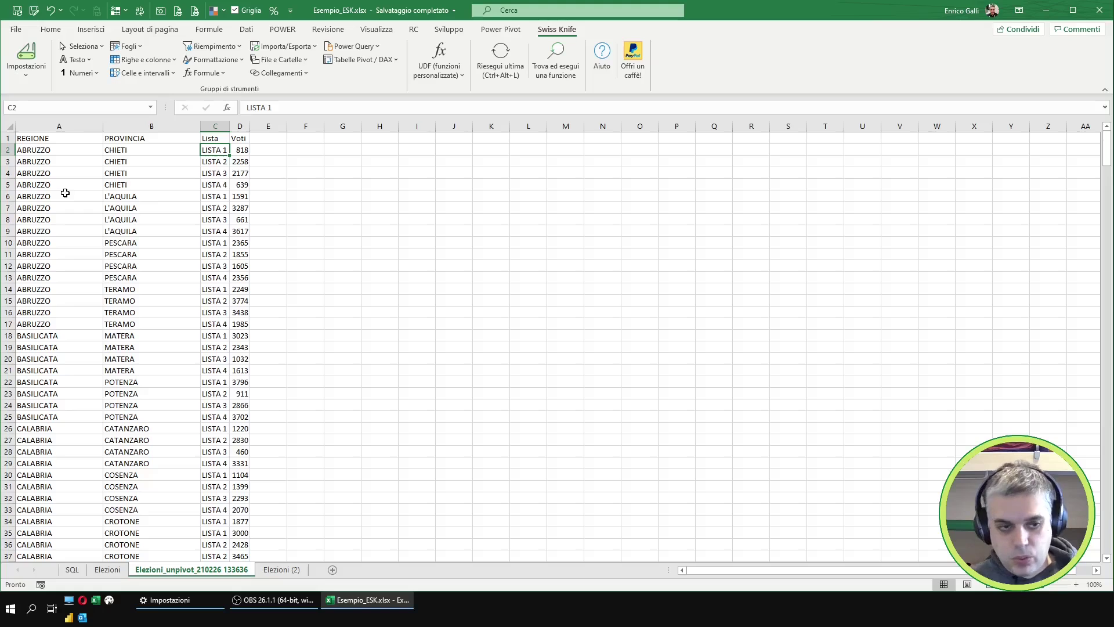
Step: Review the CHIETI rows and the data down to row 441, then save the workbook
{"action": "key", "text": "Down"}
{"action": "key", "text": "Down"}
{"action": "key", "text": "Down"}
{"action": "key", "text": "Left"}
{"action": "key", "text": "Left"}
{"action": "key", "text": "Up"}
{"action": "key", "text": "Up"}
{"action": "key", "text": "Up"}
{"action": "key", "text": "shift+Right"}
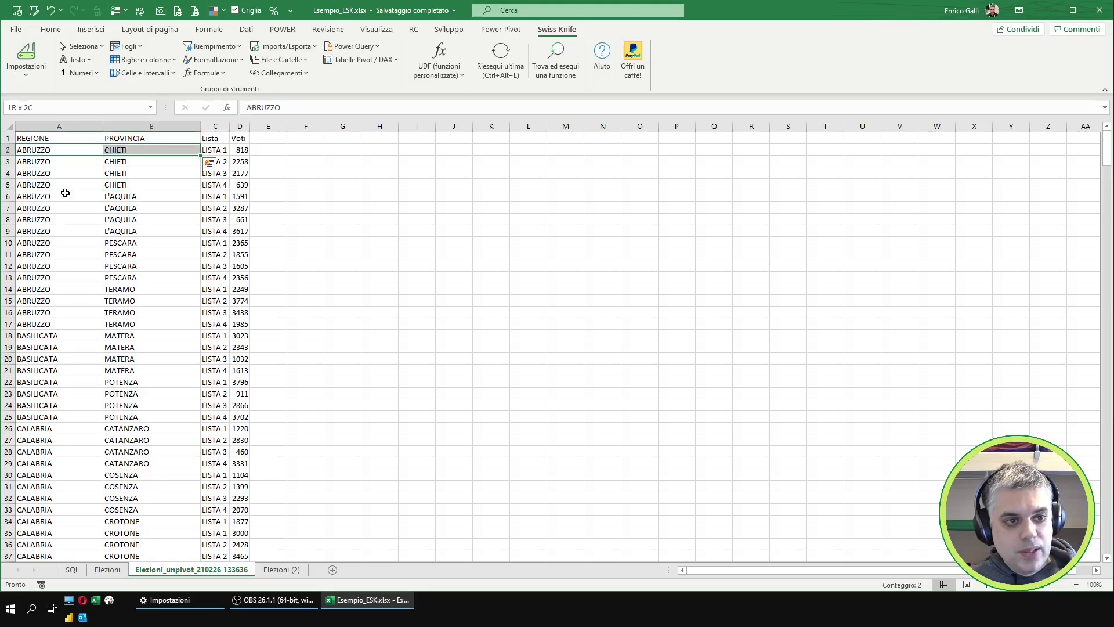
{"action": "key", "text": "shift+Down"}
{"action": "key", "text": "shift+Down"}
{"action": "key", "text": "shift+Down"}
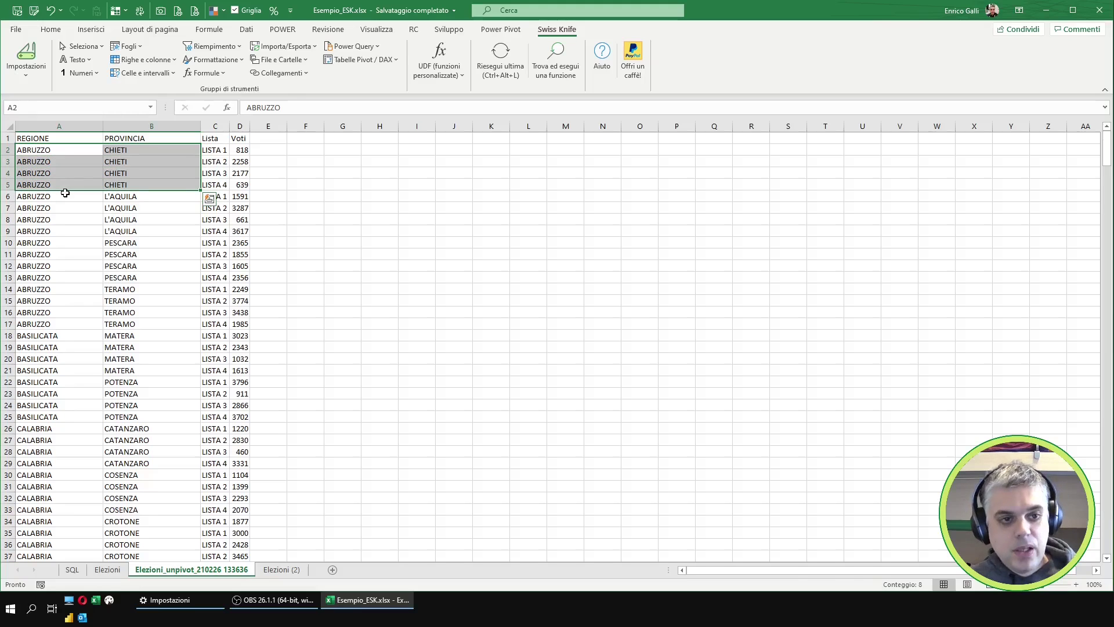
{"action": "key", "text": "shift+Right"}
{"action": "key", "text": "shift+Right"}
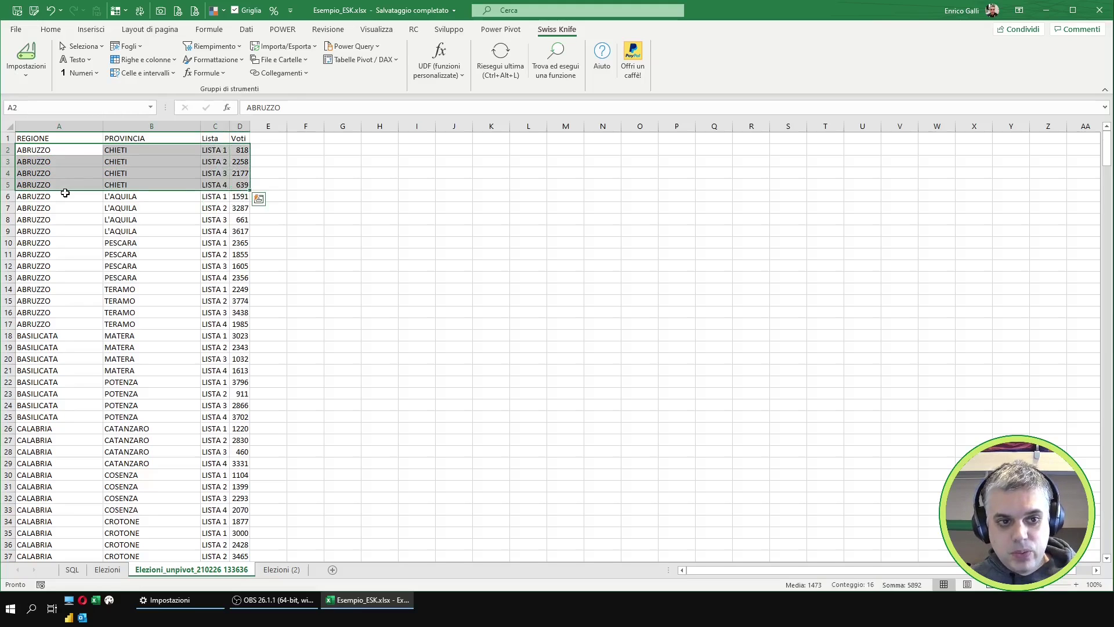
{"action": "key", "text": "Right"}
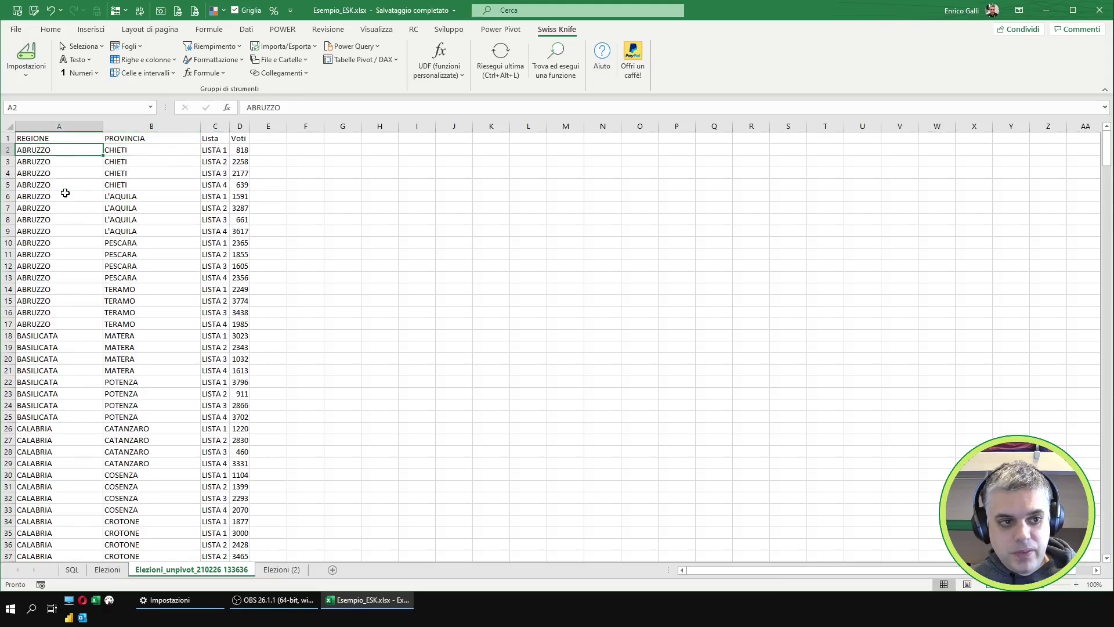
{"action": "key", "text": "ctrl+Down"}
{"action": "key", "text": "Right"}
{"action": "key", "text": "Right"}
{"action": "key", "text": "Left"}
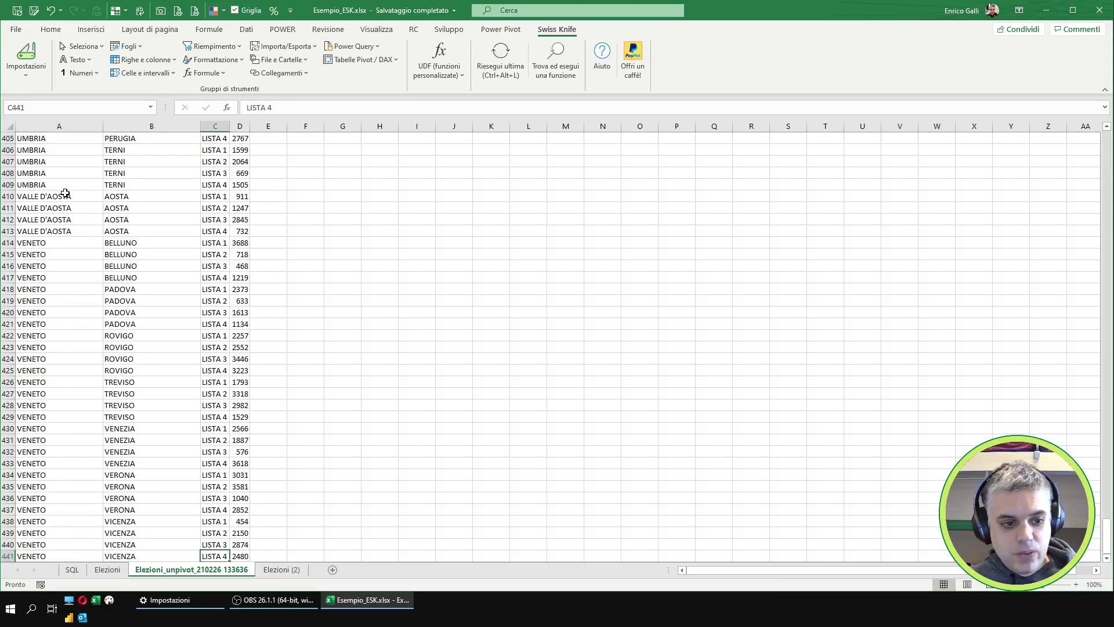
{"action": "key", "text": "Left"}
{"action": "key", "text": "Left"}
{"action": "key", "text": "ctrl+Up"}
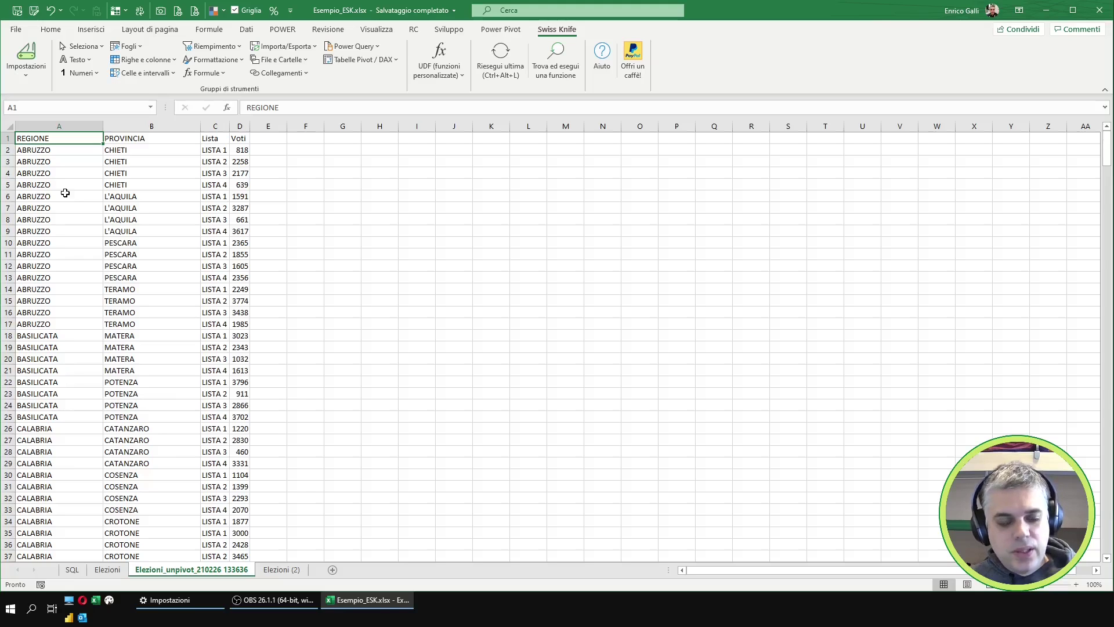
{"action": "key", "text": "ctrl+s"}
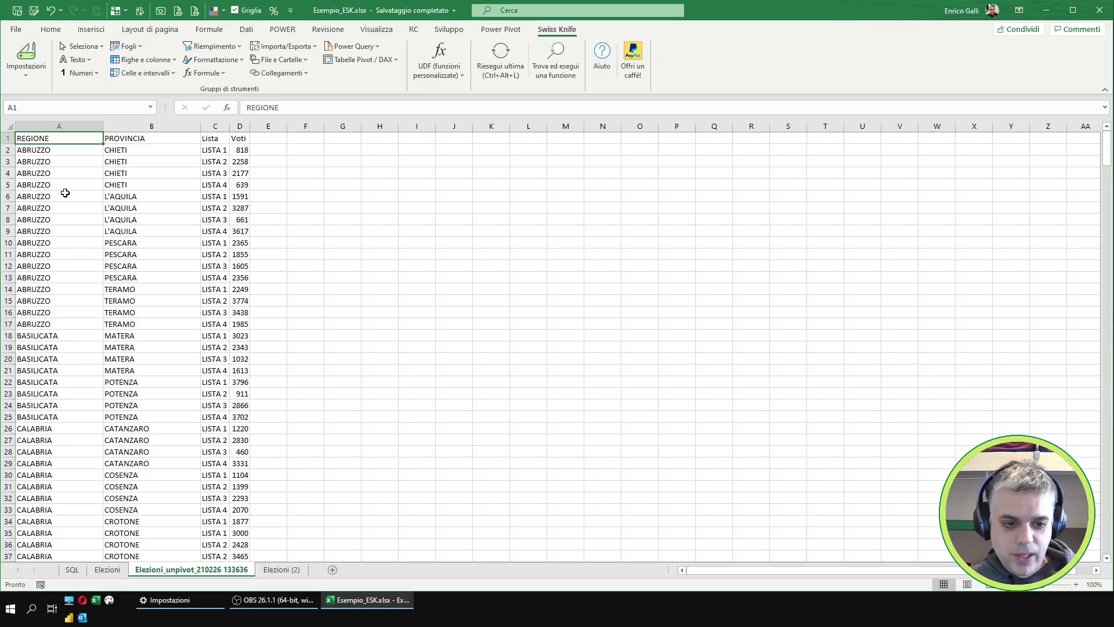
Step: Switch to the Elezioni (2) sheet and highlight the REGIONE/PROVINCIA, year and LISTA header blocks
{"action": "left_click", "coordinate": [278, 571]}
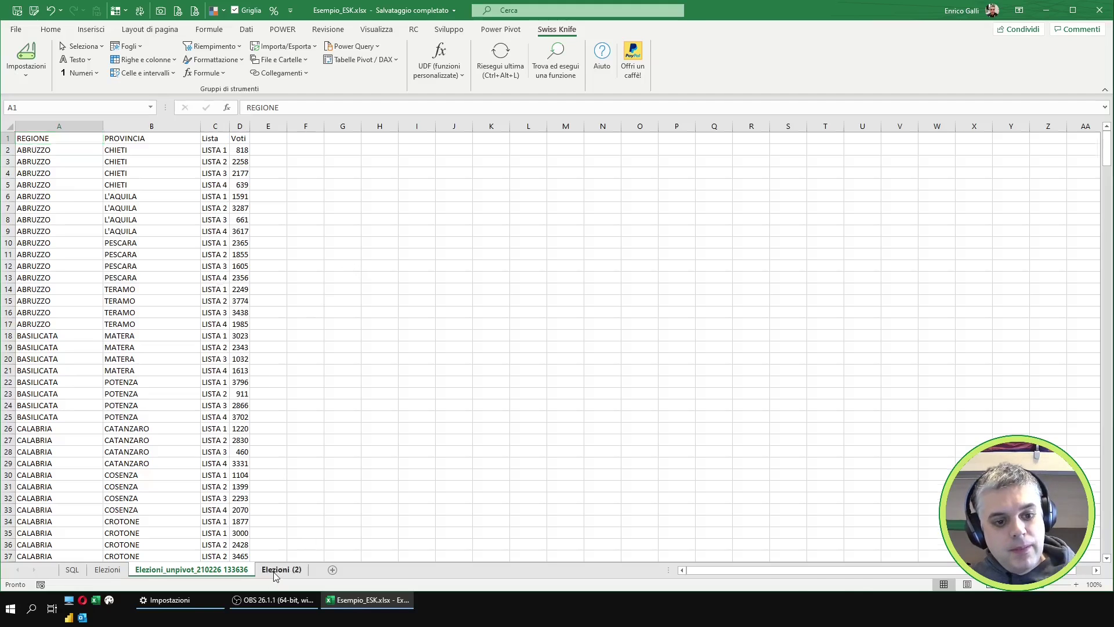
{"action": "left_click", "coordinate": [292, 148]}
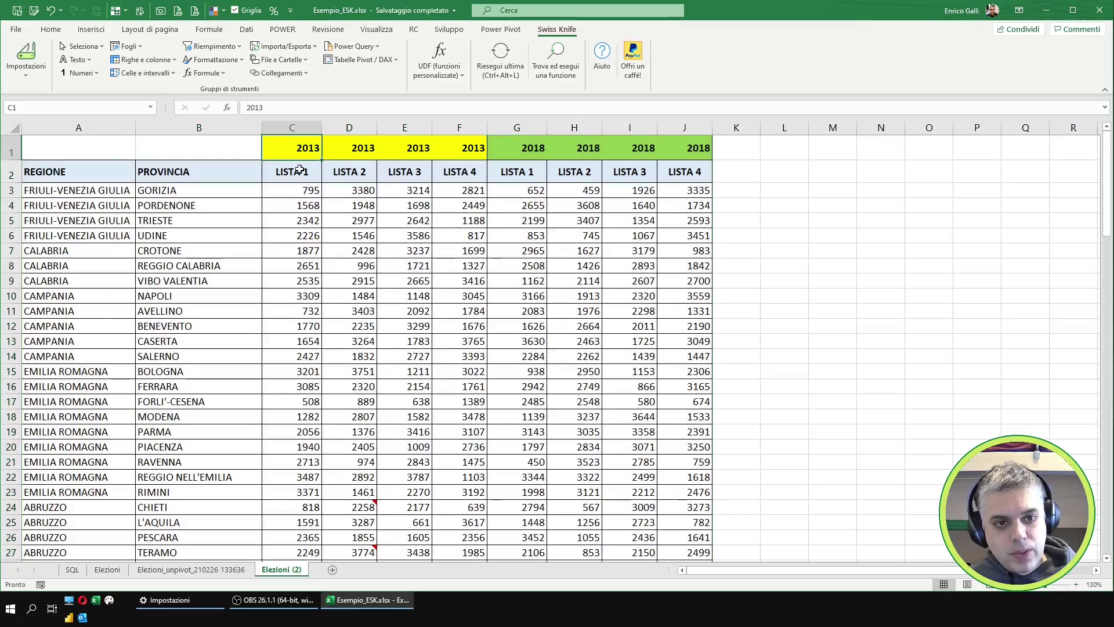
{"action": "key", "text": "ctrl+Home"}
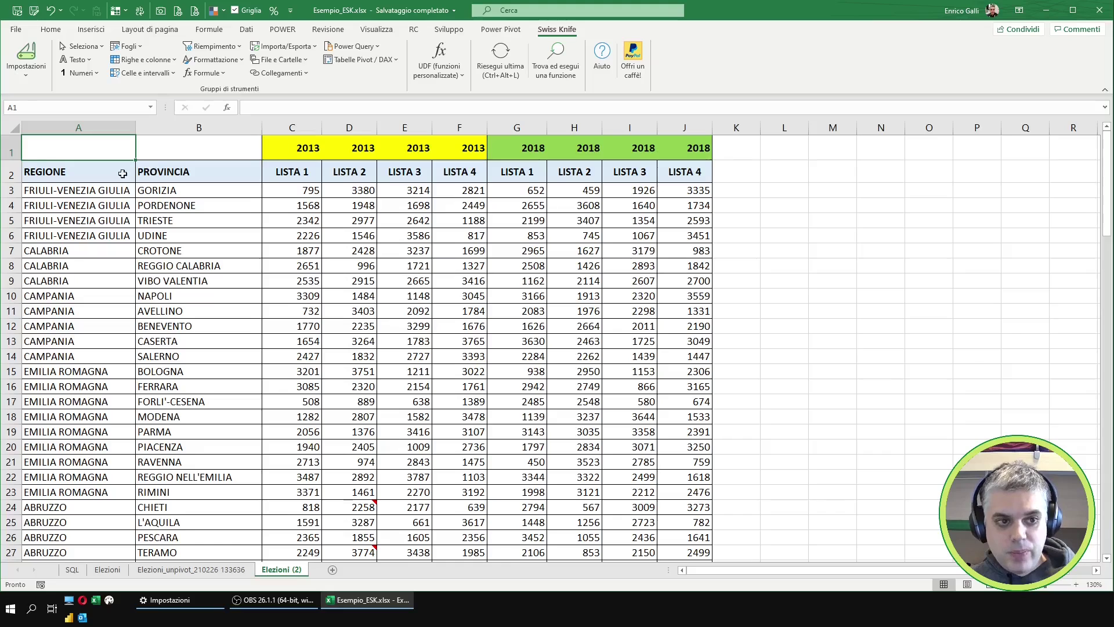
{"action": "left_click", "coordinate": [81, 176]}
{"action": "left_click_drag", "start_coordinate": [81, 176], "coordinate": [174, 171]}
{"action": "left_click", "coordinate": [290, 148]}
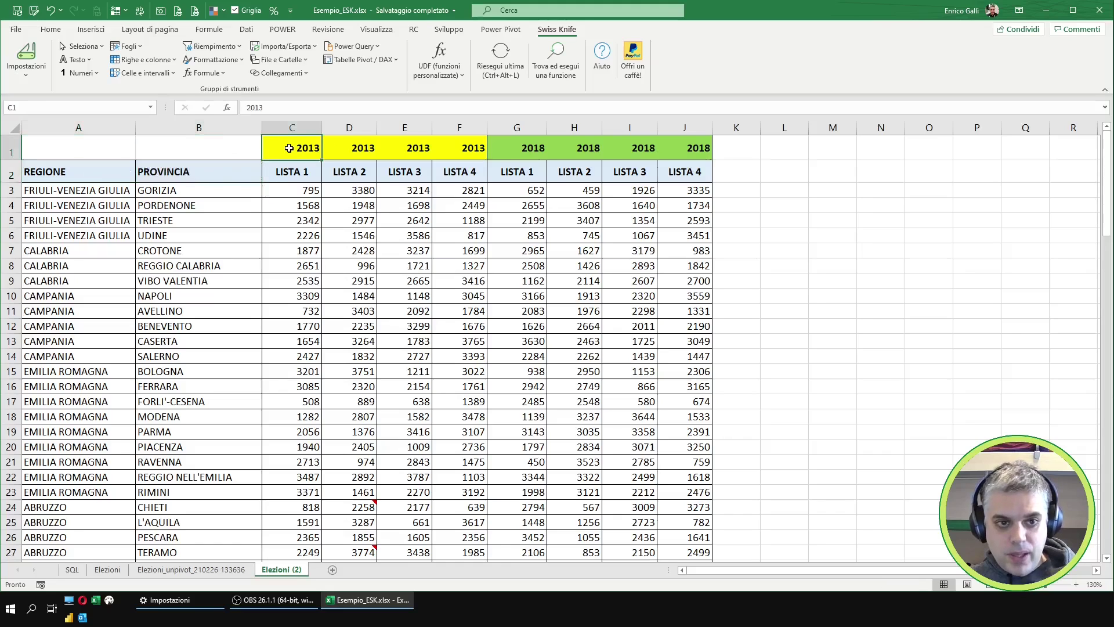
{"action": "left_click_drag", "start_coordinate": [302, 148], "coordinate": [470, 149]}
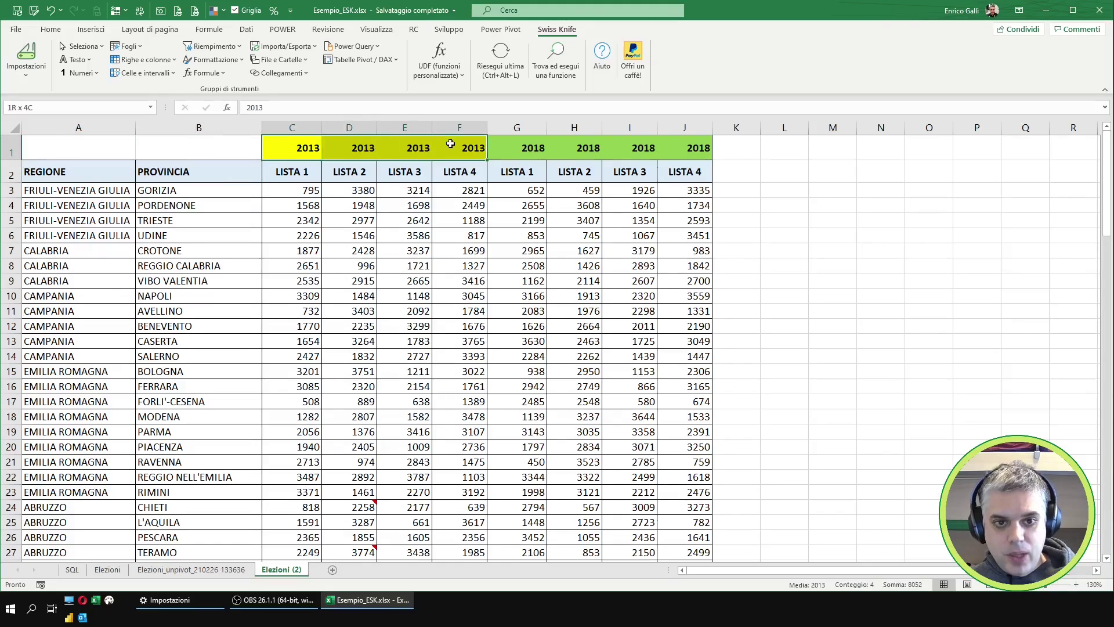
{"action": "left_click_drag", "start_coordinate": [299, 174], "coordinate": [464, 172]}
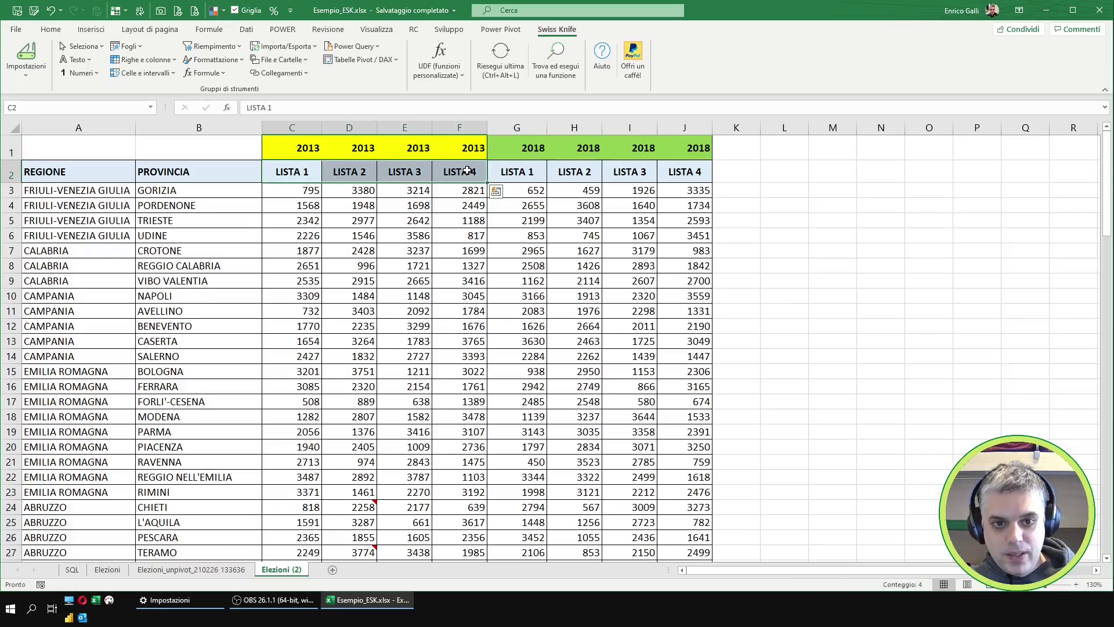
{"action": "left_click_drag", "start_coordinate": [299, 151], "coordinate": [687, 149]}
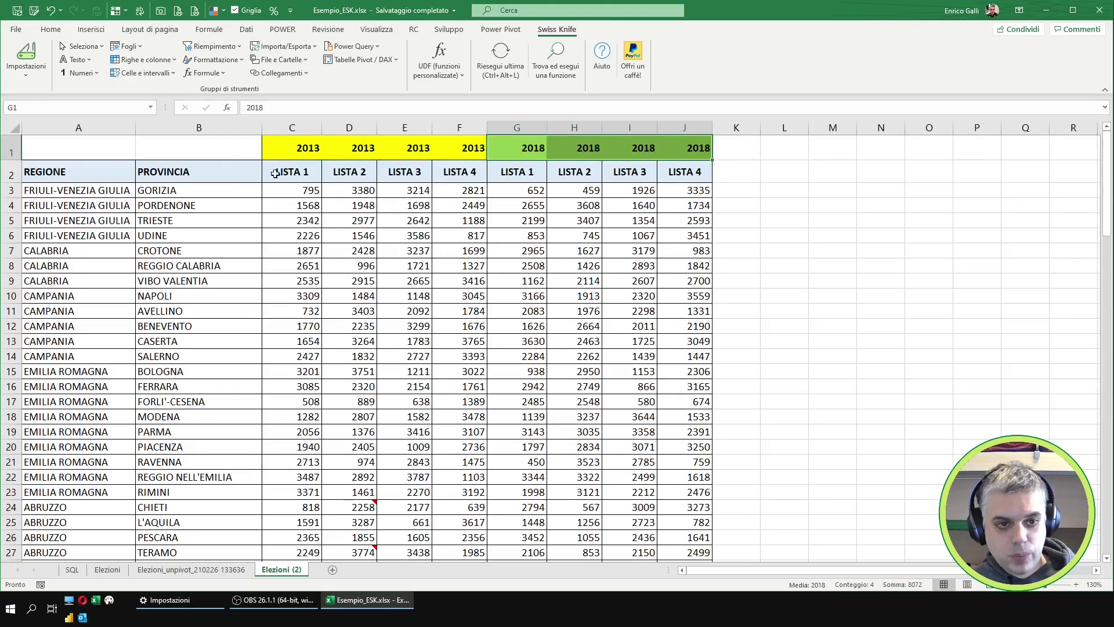
Step: Walk through the row-2 headers REGIONE, PROVINCIA, LISTA 1, LISTA 2 and LISTA 3
{"action": "left_click", "coordinate": [90, 157]}
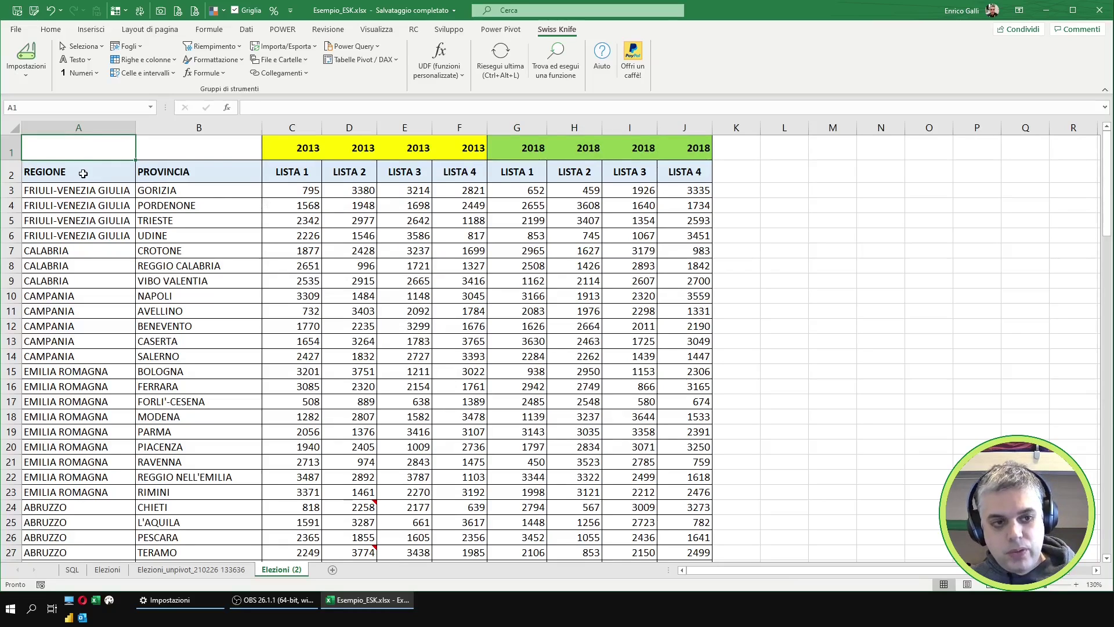
{"action": "left_click", "coordinate": [60, 173]}
{"action": "left_click", "coordinate": [184, 176]}
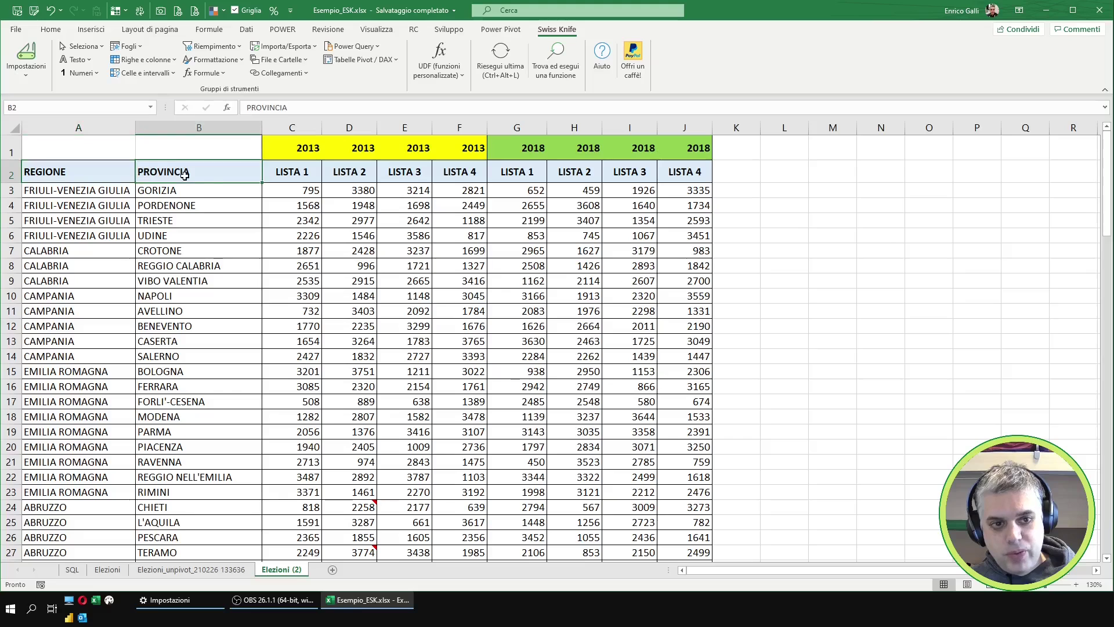
{"action": "left_click", "coordinate": [291, 173]}
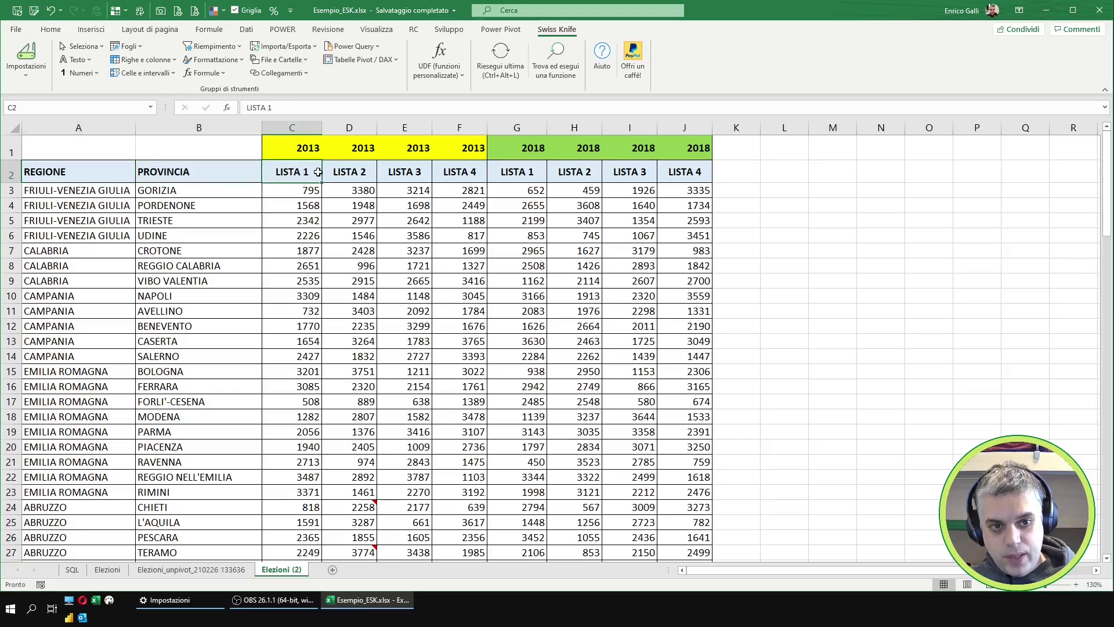
{"action": "left_click", "coordinate": [355, 169]}
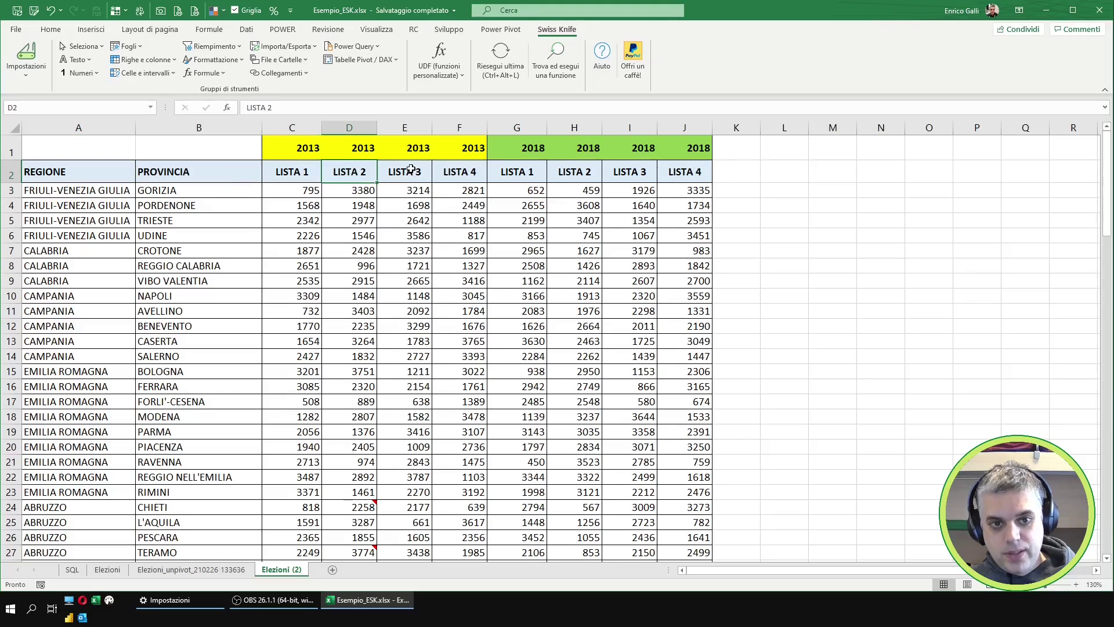
{"action": "left_click", "coordinate": [411, 170]}
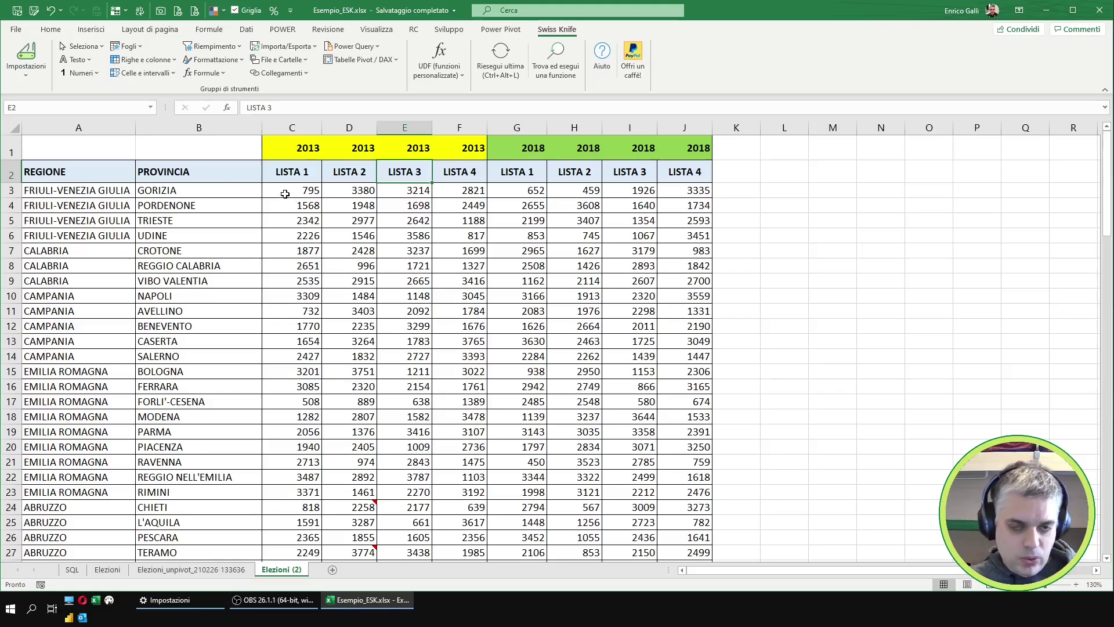
Step: Check the table's extent from A1 with Ctrl+Shift+End, then pick a data cell and open Righe e colonne
{"action": "left_click", "coordinate": [113, 156]}
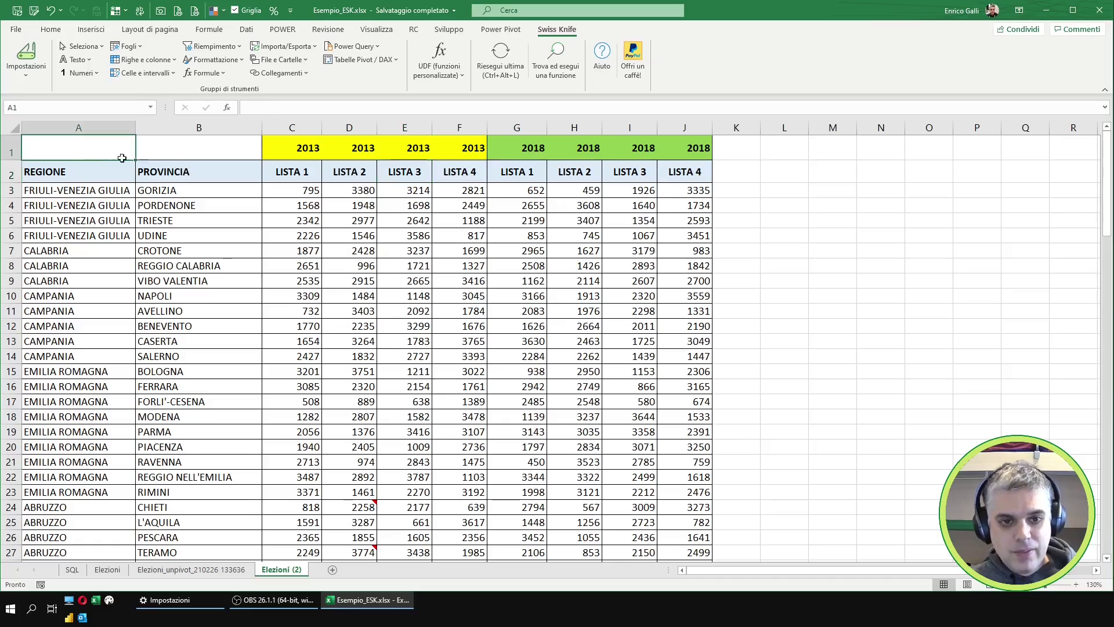
{"action": "left_click", "coordinate": [323, 145]}
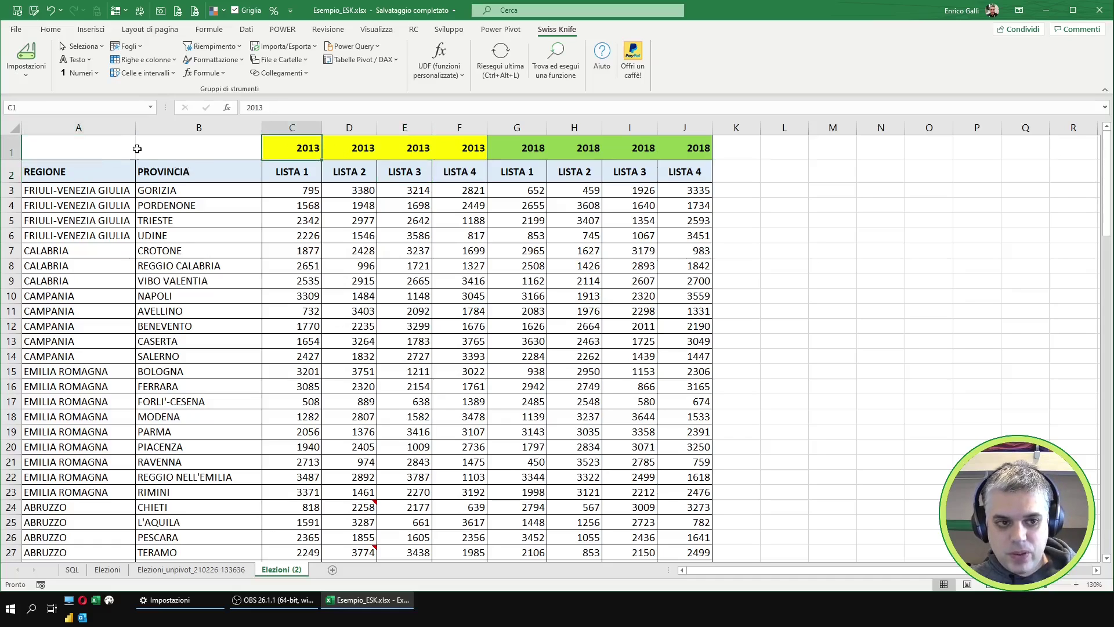
{"action": "left_click", "coordinate": [114, 152]}
{"action": "key", "text": "ctrl+shift+End"}
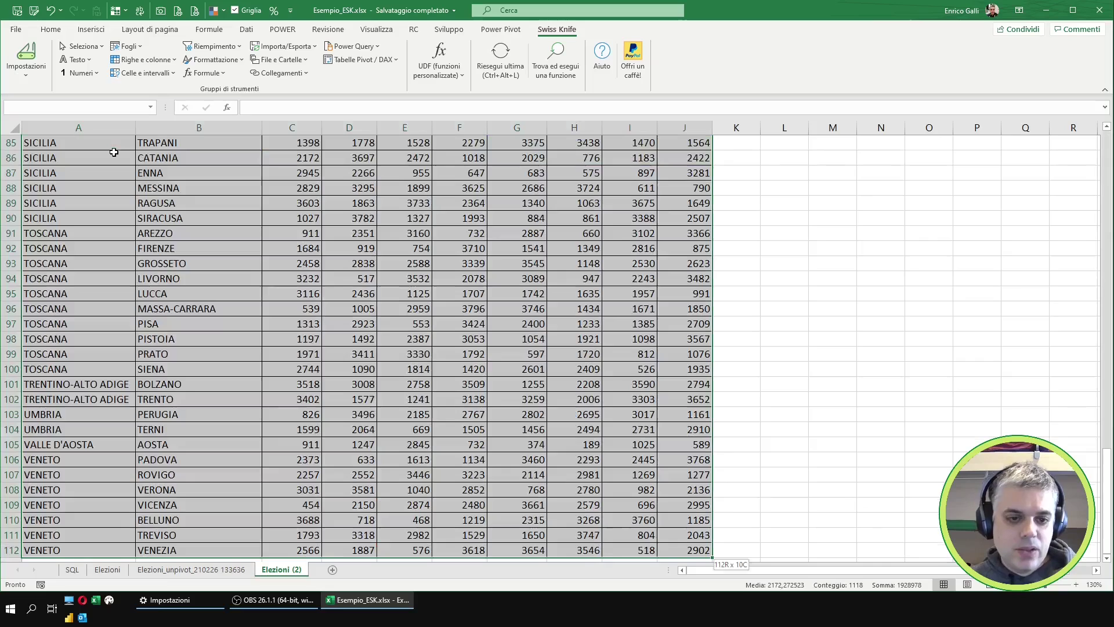
{"action": "scroll", "coordinate": [295, 271], "scroll_direction": "up", "scroll_amount": 15}
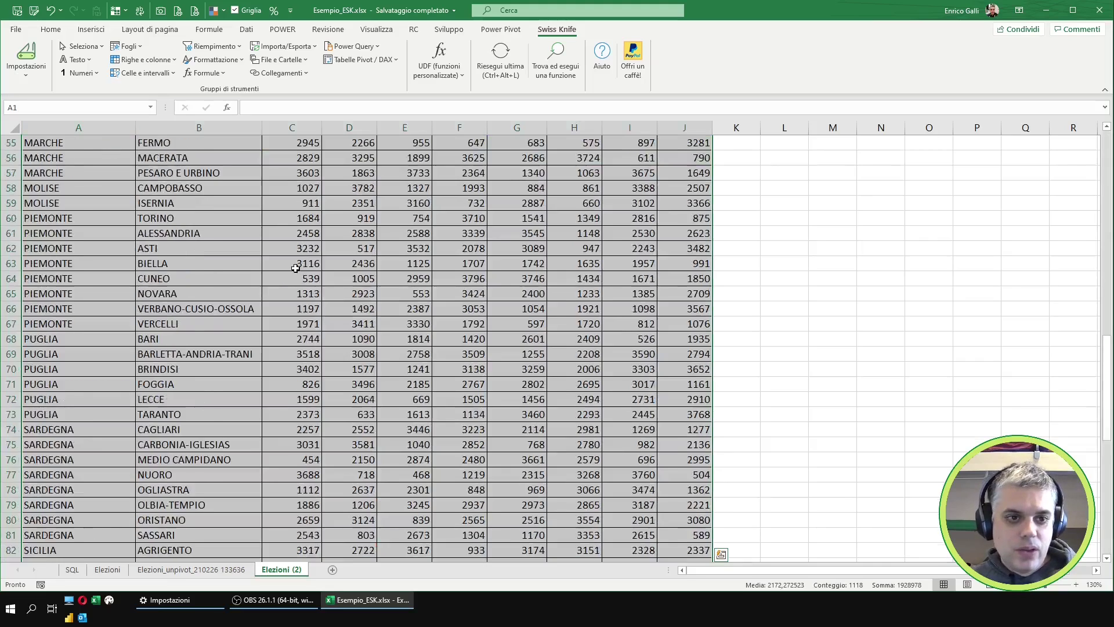
{"action": "left_click", "coordinate": [299, 145]}
{"action": "scroll", "coordinate": [299, 174], "scroll_direction": "up", "scroll_amount": 10}
{"action": "left_click", "coordinate": [293, 224]}
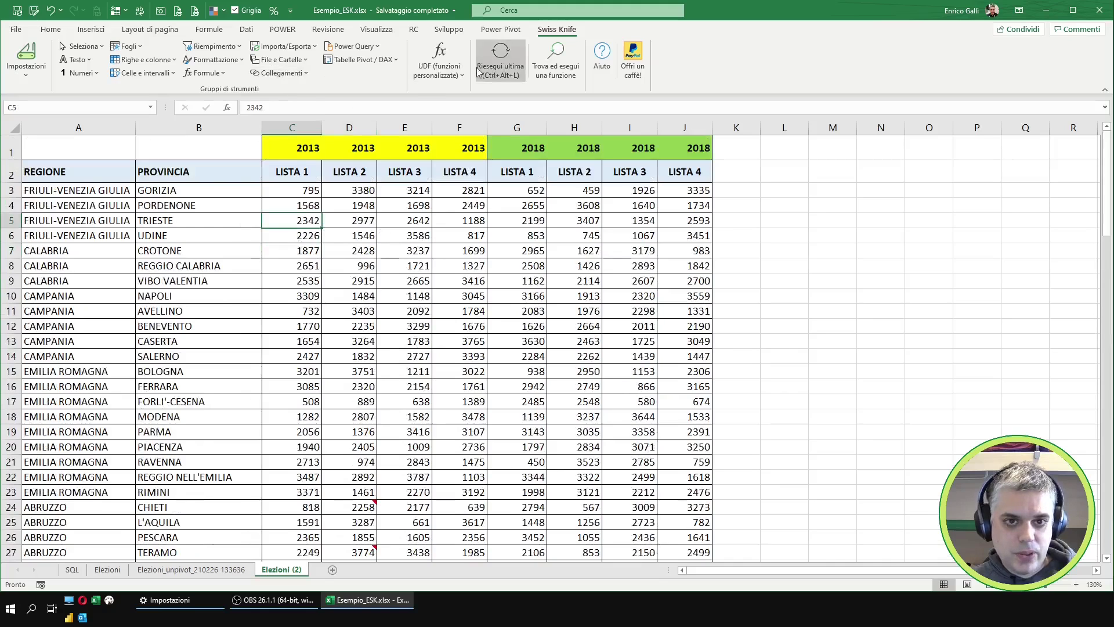
{"action": "left_click", "coordinate": [144, 59]}
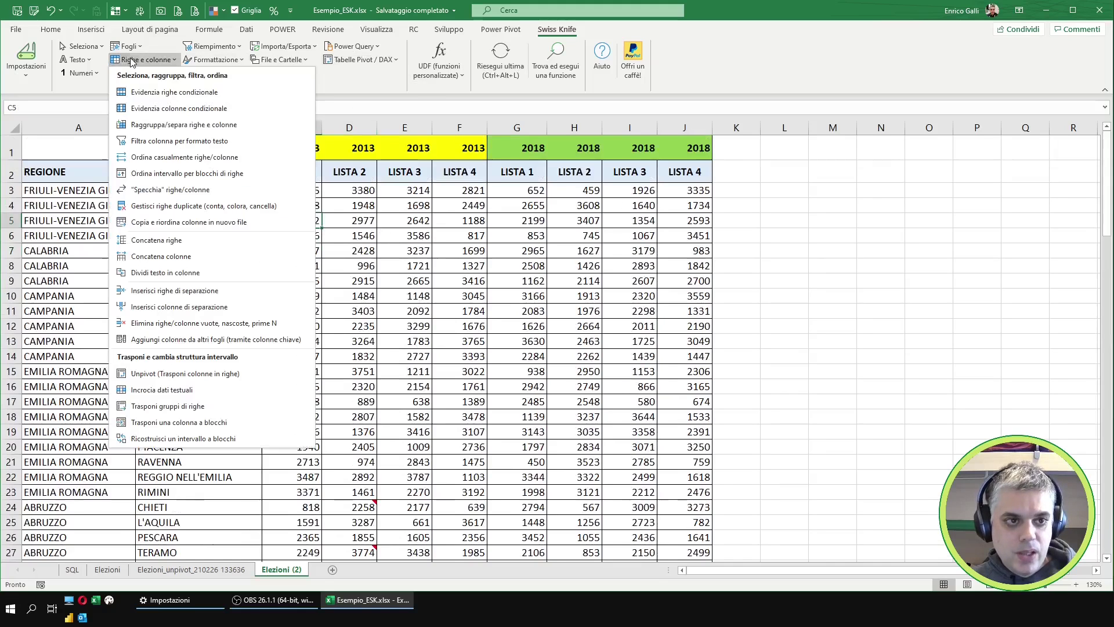
Step: Unpivot $A$1:$J$112 with 2 fixed columns, 8 variables and 2 header rows into a new sheet
{"action": "left_click", "coordinate": [190, 373]}
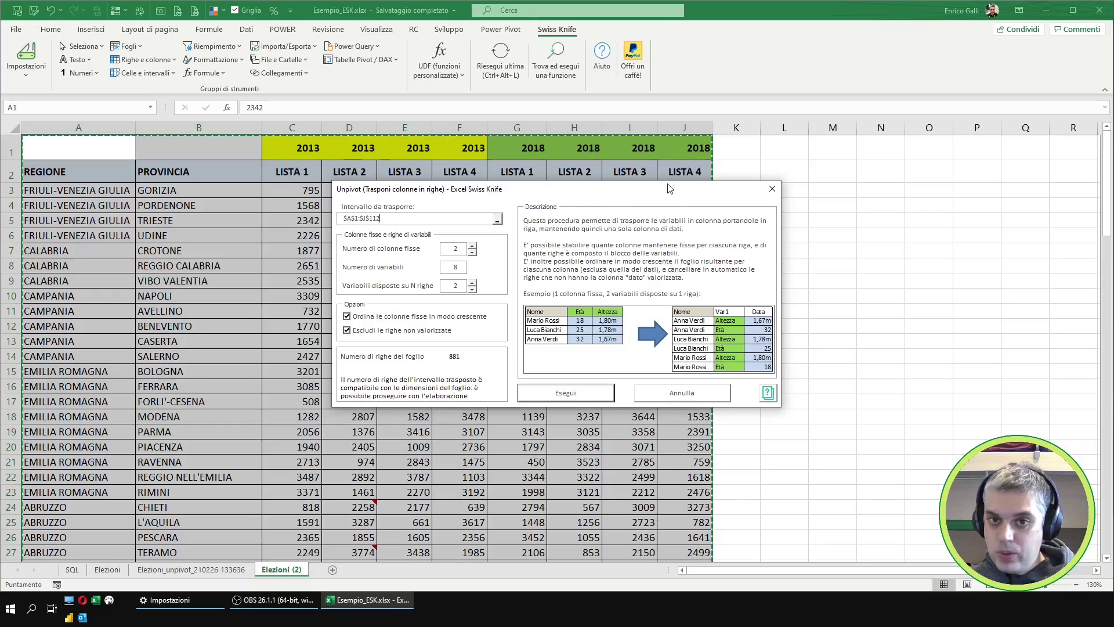
{"action": "left_click_drag", "start_coordinate": [619, 188], "coordinate": [736, 227]}
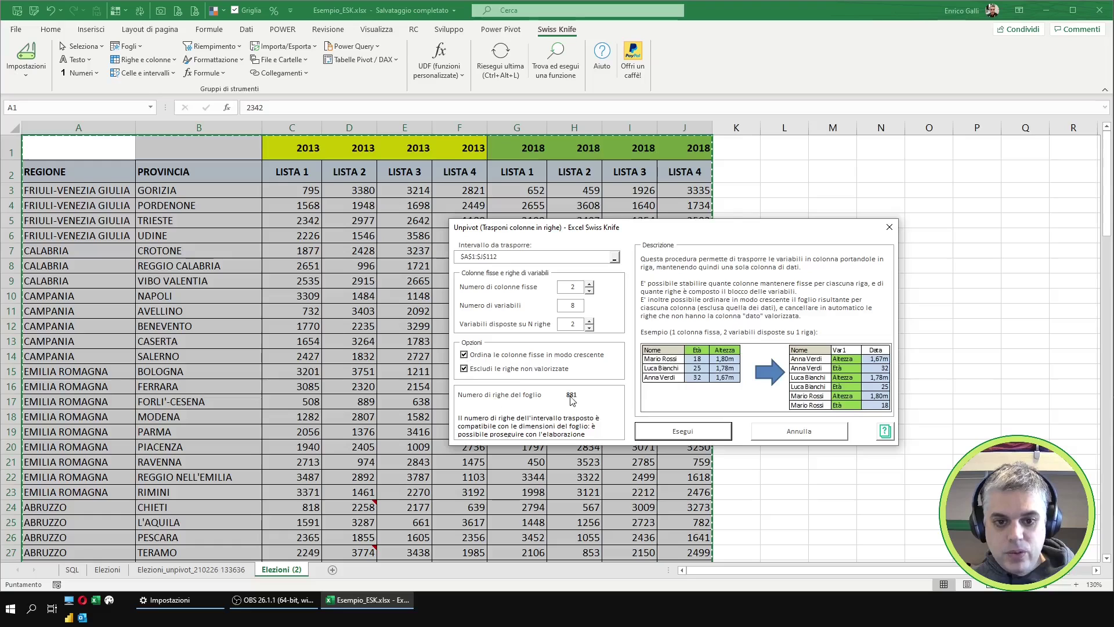
{"action": "left_click", "coordinate": [682, 432]}
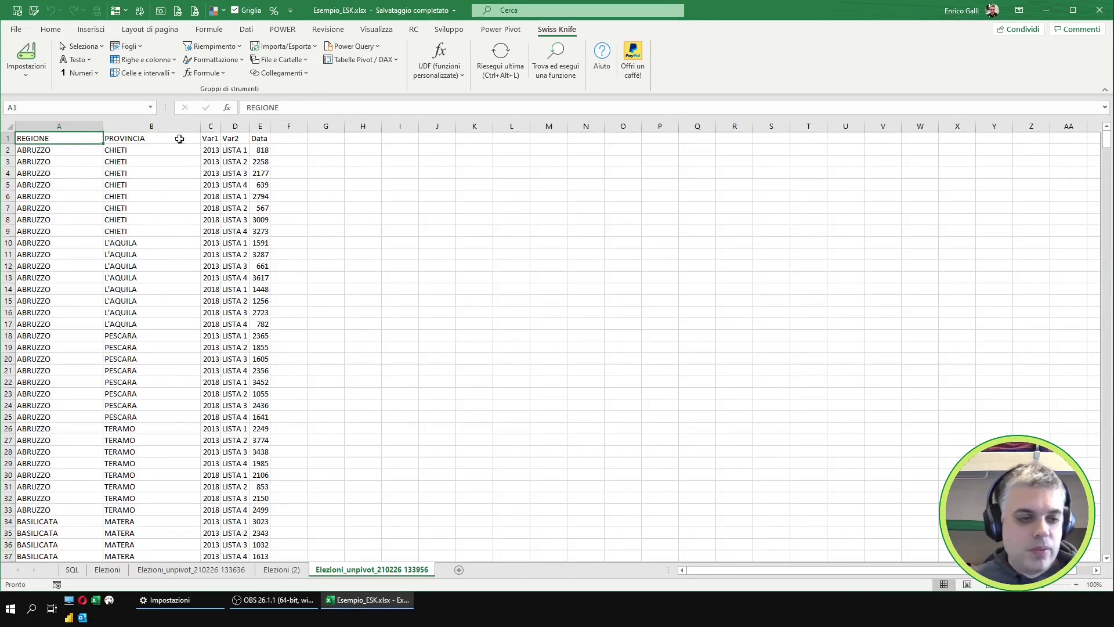
Step: Replace the Var1, Var2 and Data headers in C1:E1 with Anno, Lista and Voti
{"action": "scroll", "coordinate": [180, 139], "scroll_direction": "up", "scroll_amount": 3, "text": "ctrl"}
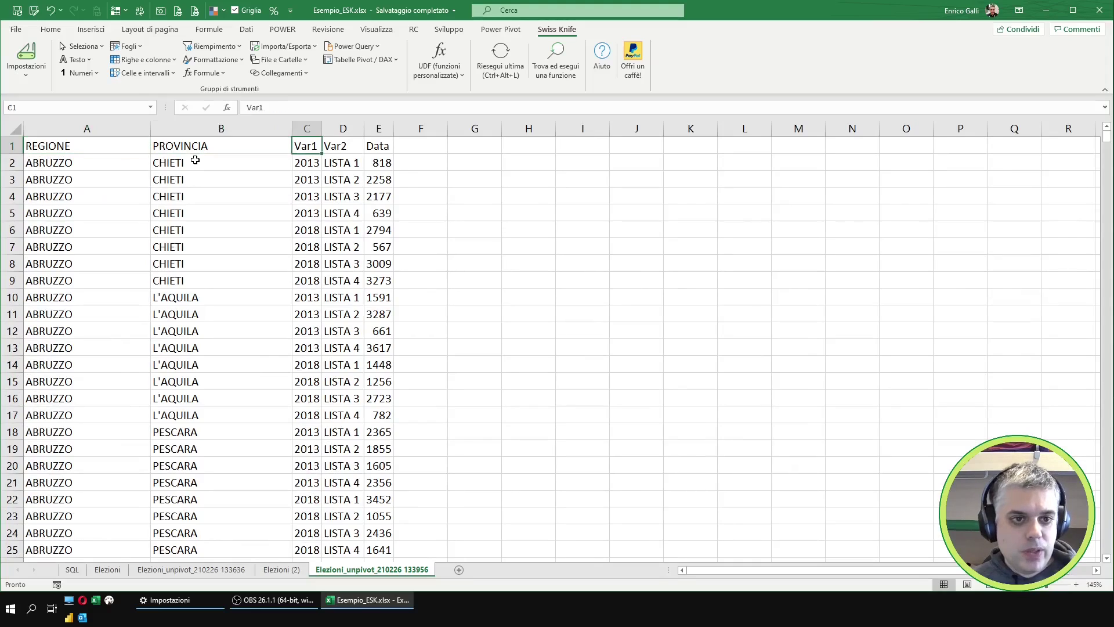
{"action": "key", "text": "Right"}
{"action": "key", "text": "Right"}
{"action": "type", "text": "Anno"}
{"action": "key", "text": "Tab"}
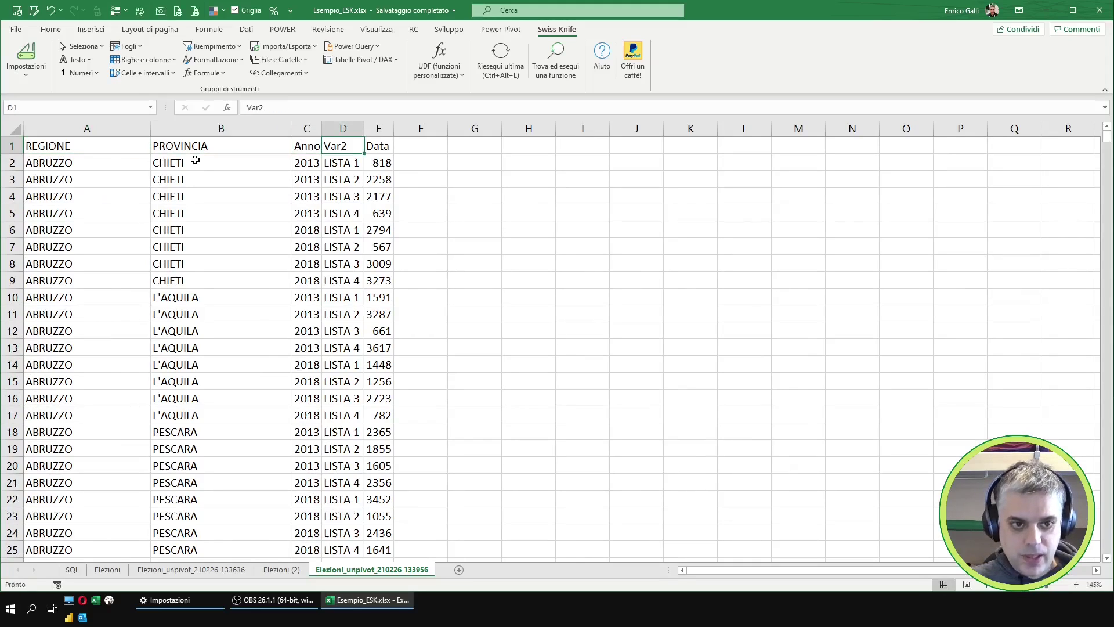
{"action": "type", "text": "Lista"}
{"action": "key", "text": "Tab"}
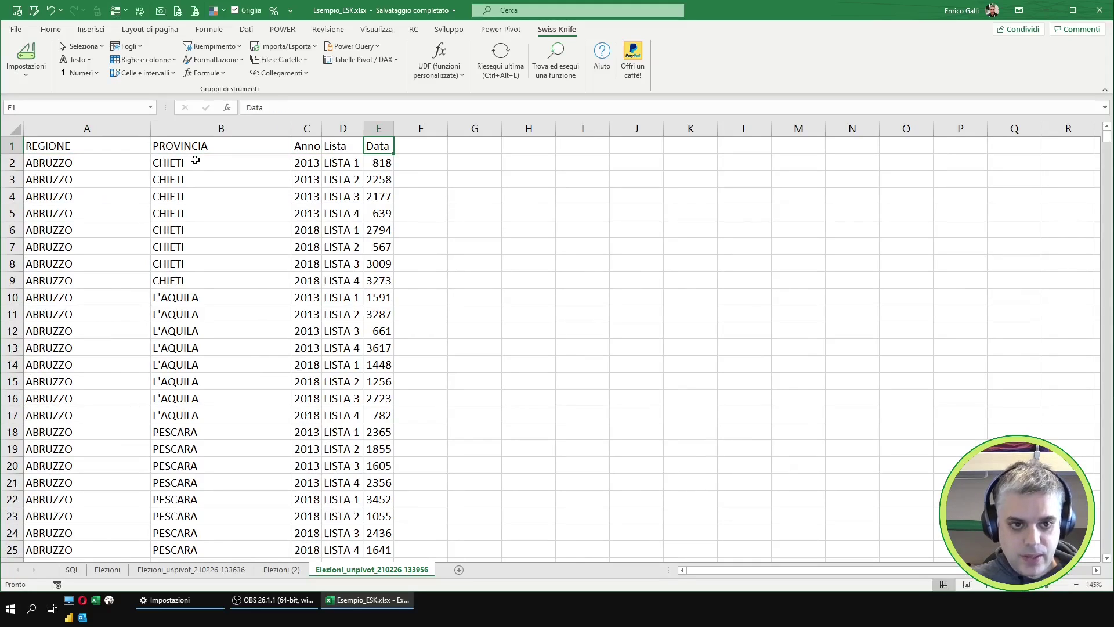
{"action": "type", "text": "Vo"}
{"action": "key", "text": "Return"}
Step: Check the first data row and the last row of the unpivoted data
{"action": "key", "text": "Right"}
{"action": "key", "text": "Left"}
{"action": "key", "text": "Left"}
{"action": "key", "text": "Left"}
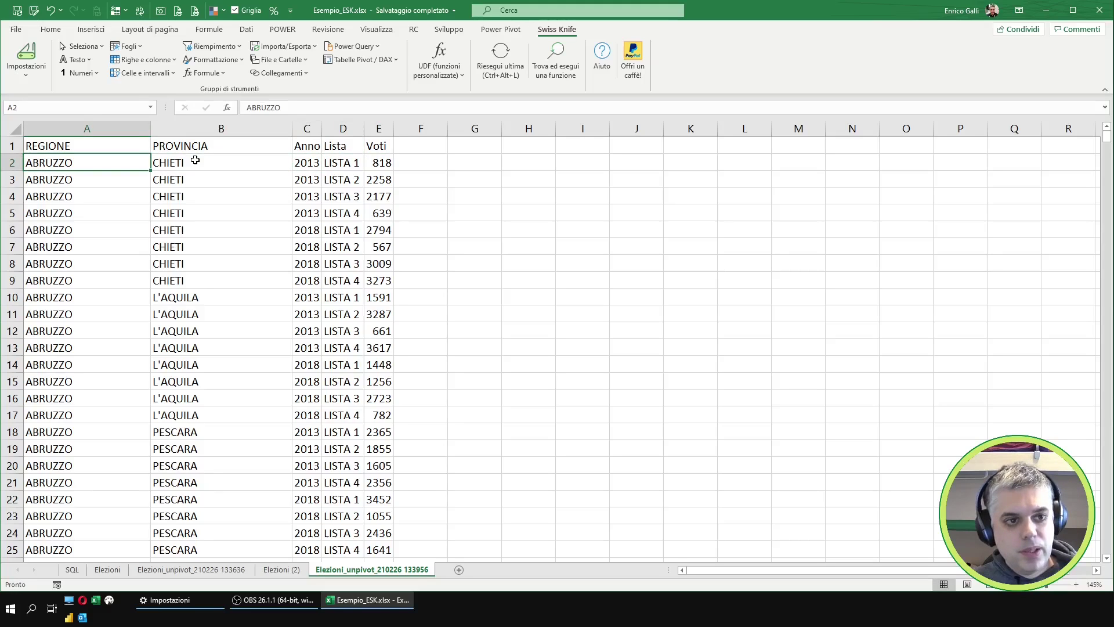
{"action": "key", "text": "Right"}
{"action": "key", "text": "Right"}
{"action": "key", "text": "Right"}
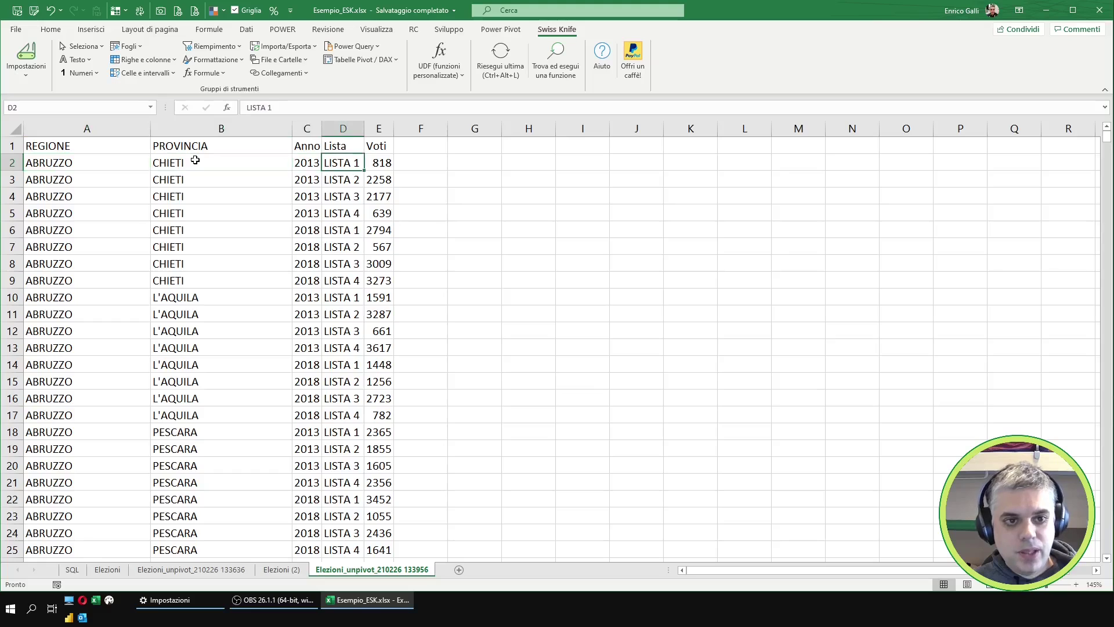
{"action": "key", "text": "Right"}
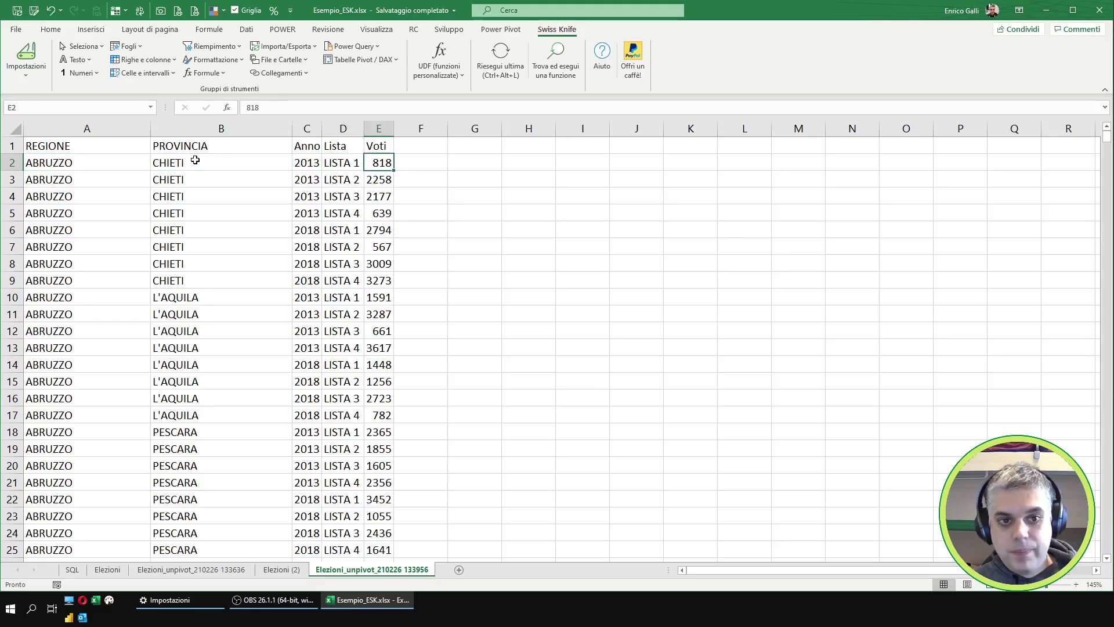
{"action": "key", "text": "Left"}
{"action": "key", "text": "Left"}
{"action": "key", "text": "Left"}
{"action": "key", "text": "Left"}
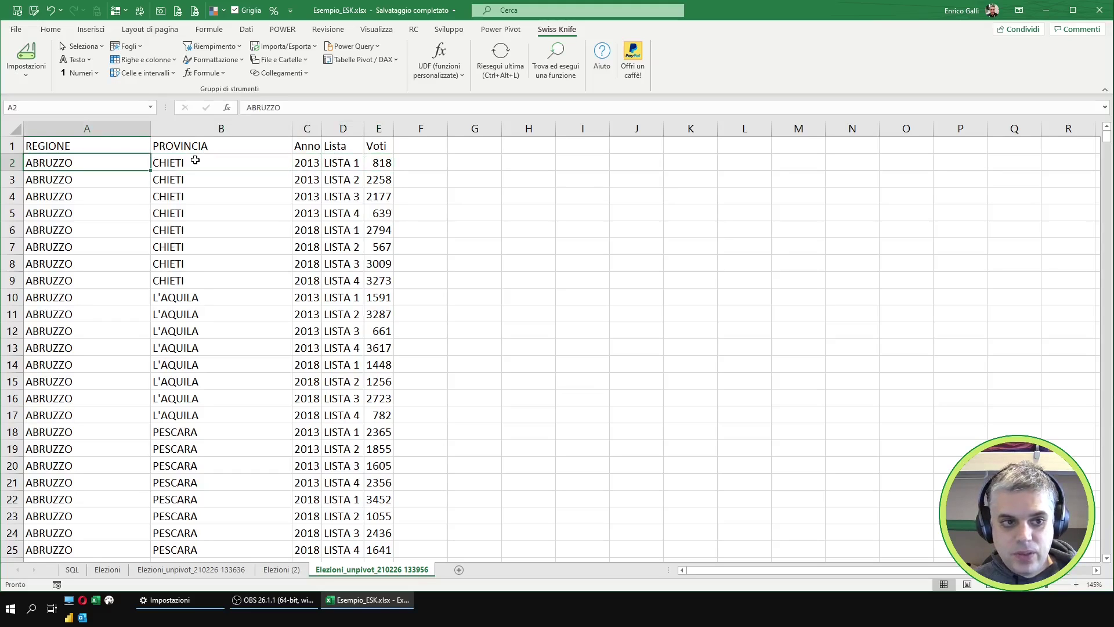
{"action": "key", "text": "ctrl+Down"}
{"action": "key", "text": "ctrl+Up"}
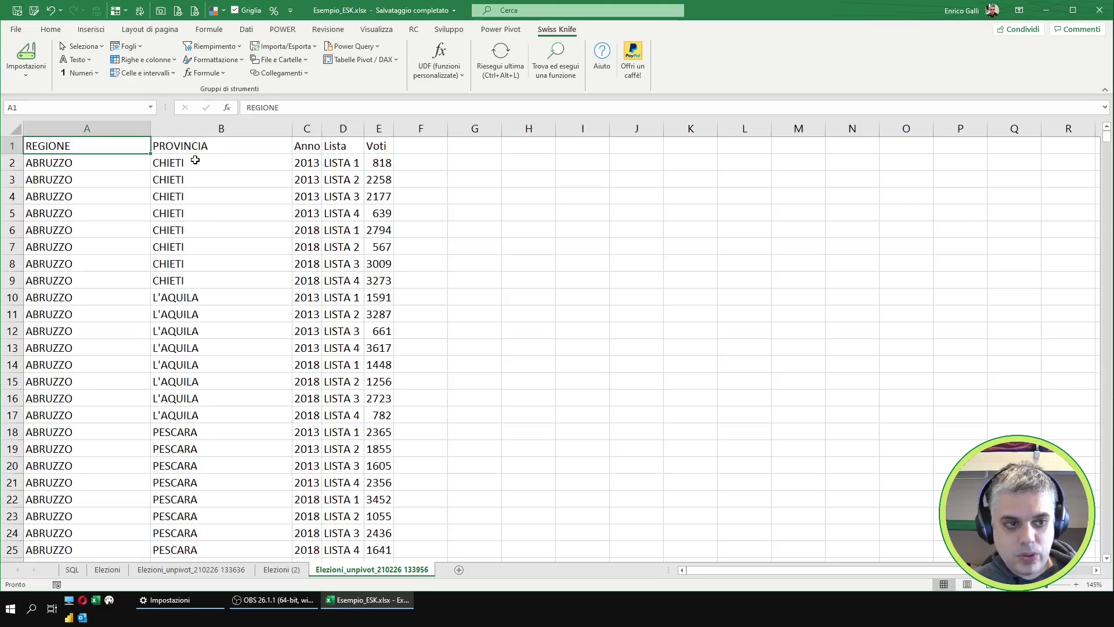
{"action": "key", "text": "Right"}
{"action": "key", "text": "Right"}
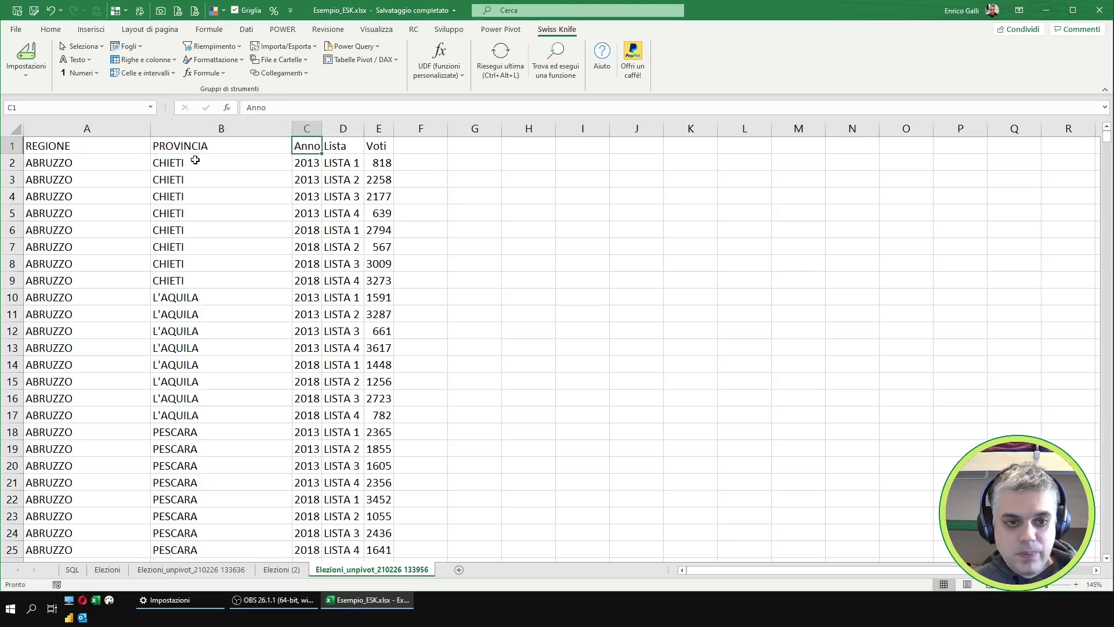